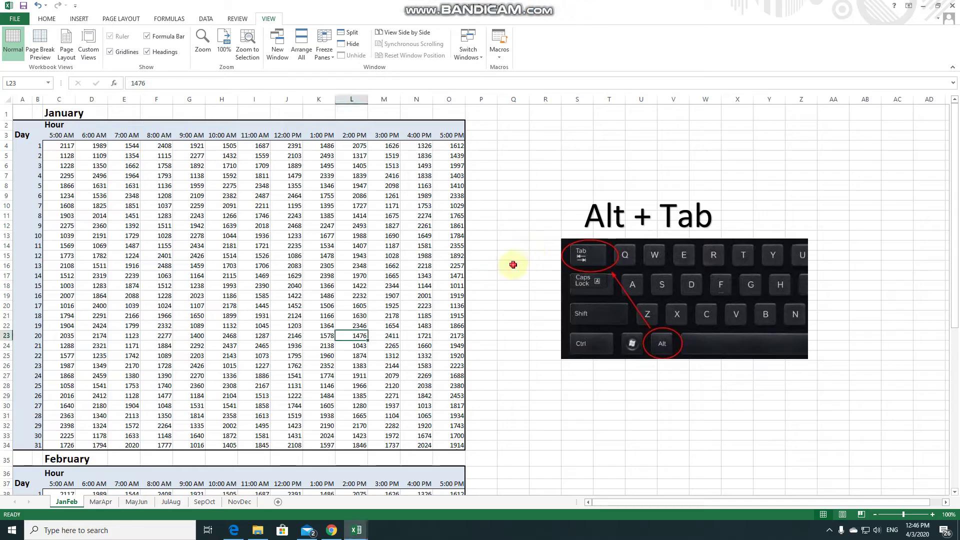
Step: Leave the hourly Excel table for the Chrome window with the Facebook post on arranging workbook windows
left_click(514, 264)
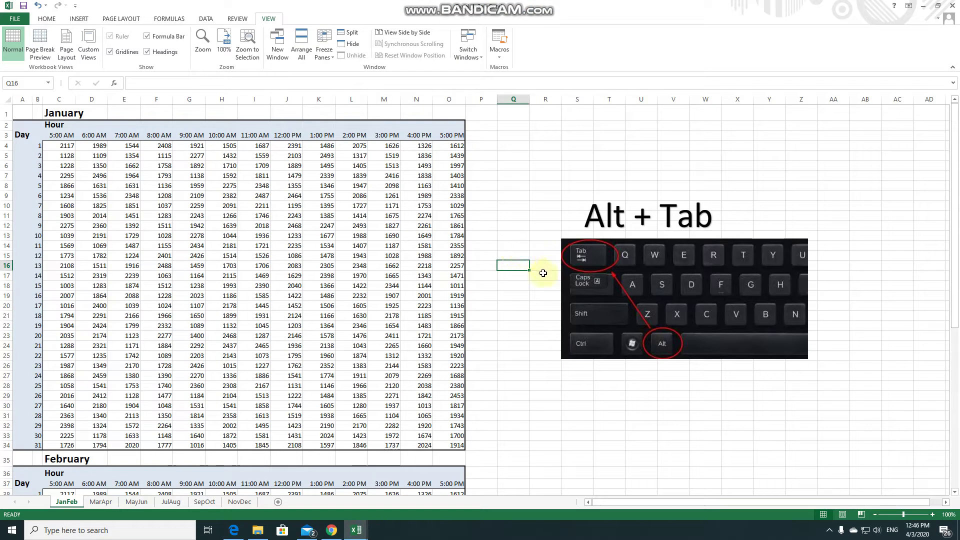
left_click(334, 532)
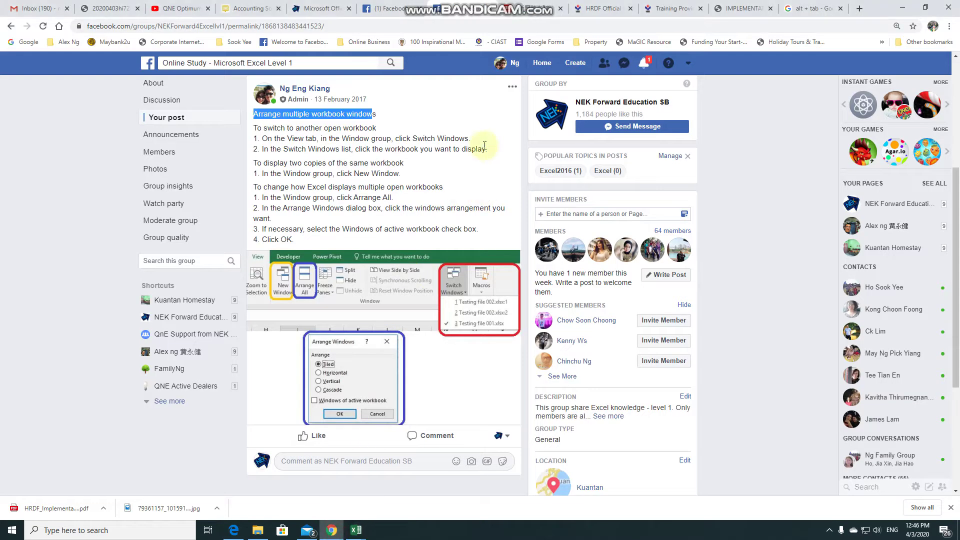
Step: Highlight the post's heading and its lines about switching workbooks and showing two copies
left_click(293, 141)
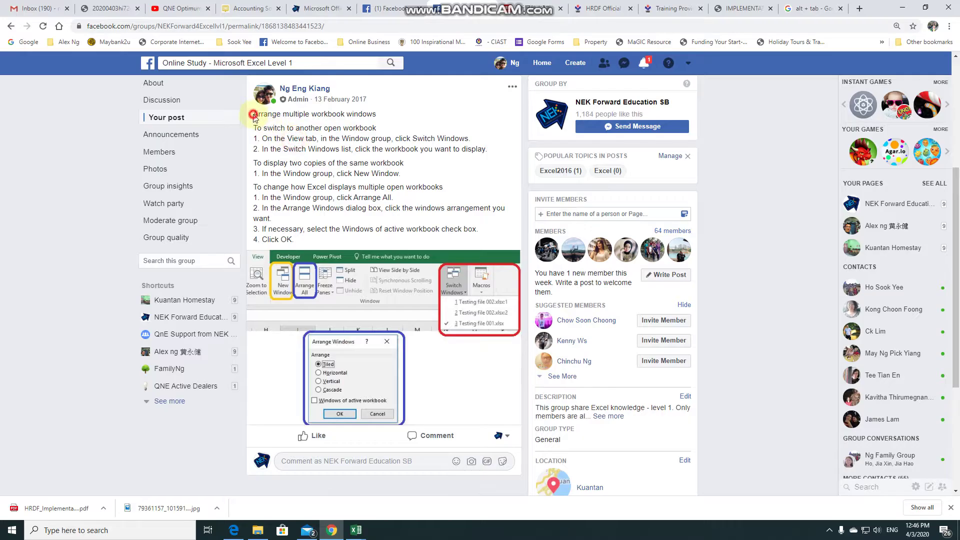
left_click_drag(253, 116, 384, 120)
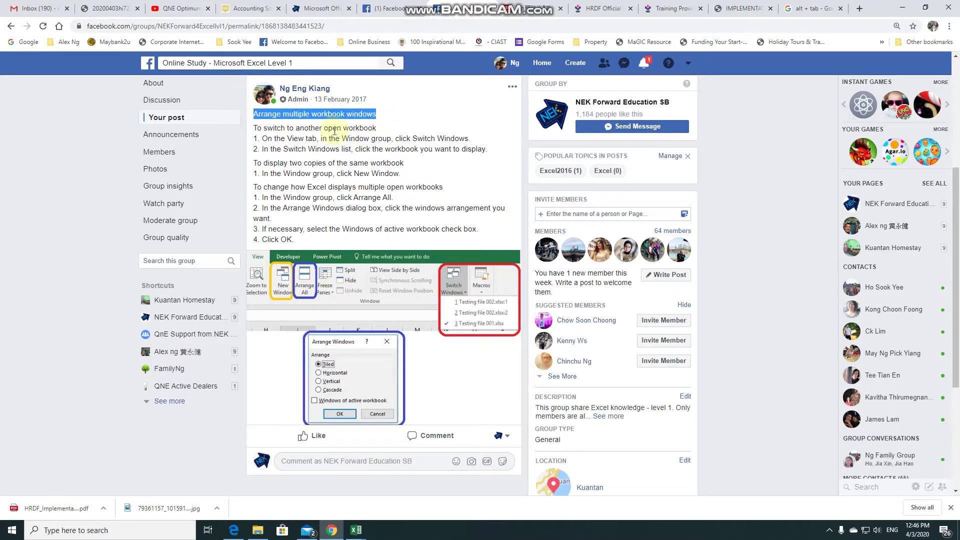
left_click_drag(337, 129, 378, 129)
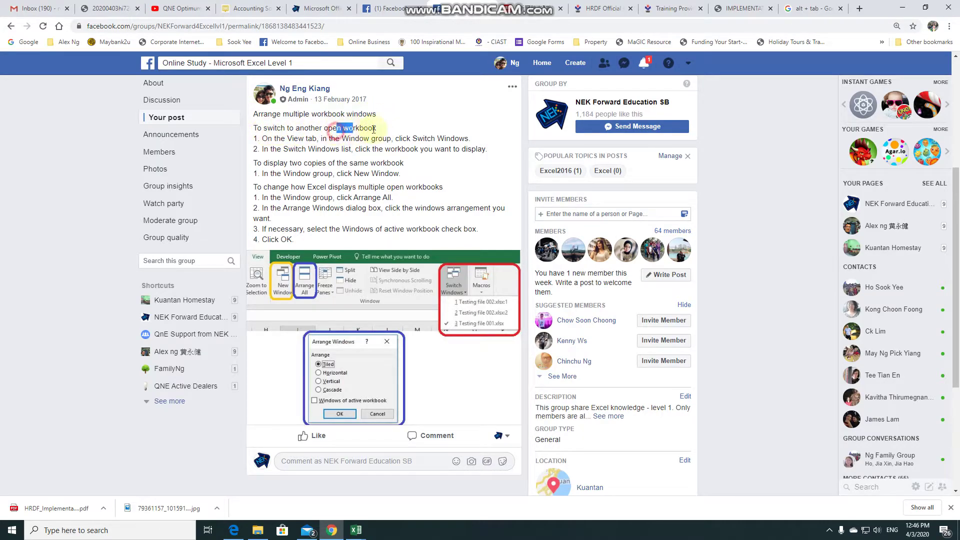
left_click_drag(299, 165, 401, 164)
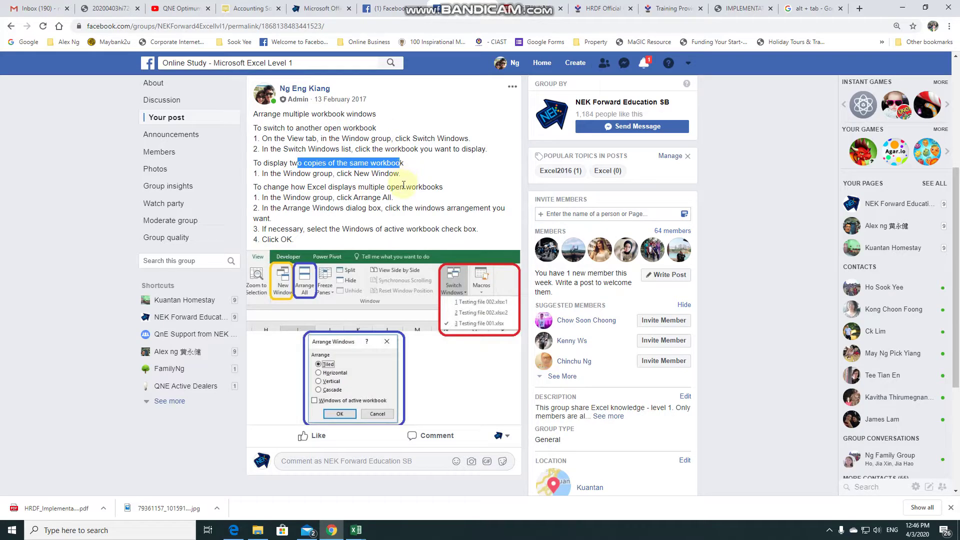
Step: Bring the Excel_1-3a January hourly workbook to the front and select column I, then K7
left_click(354, 532)
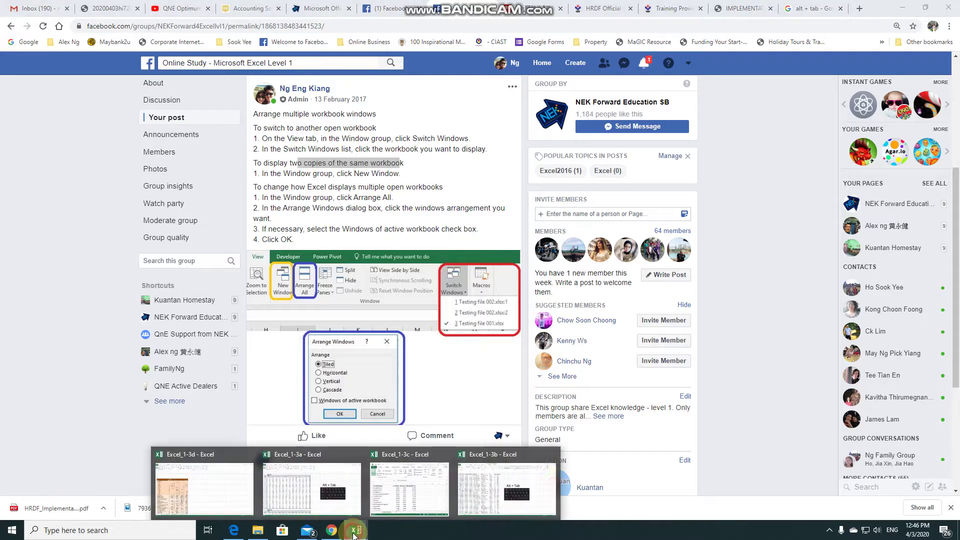
left_click(312, 487)
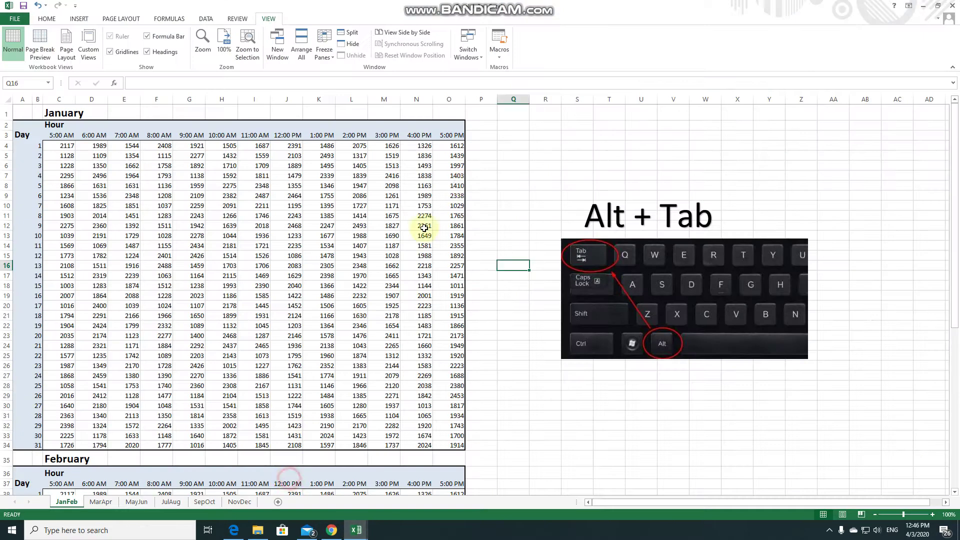
left_click(244, 98)
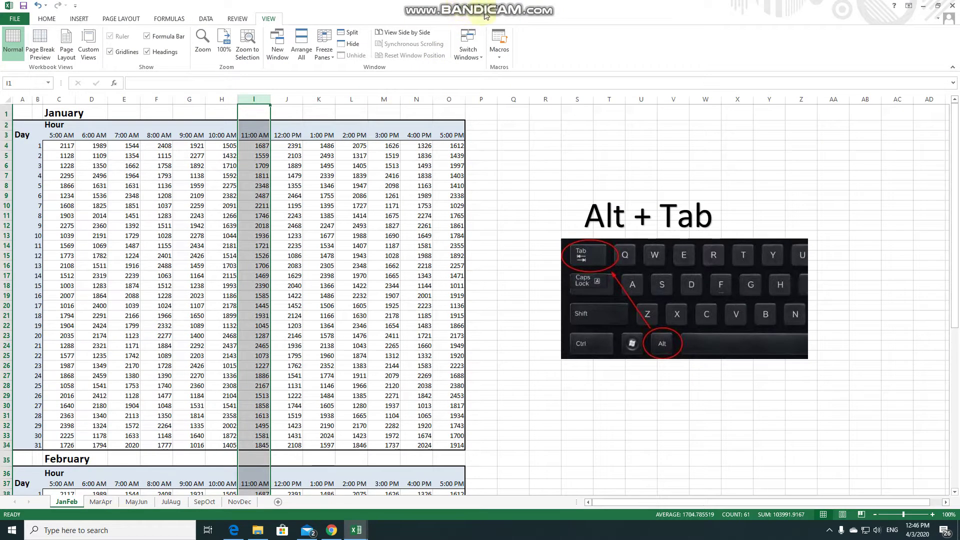
left_click(328, 175)
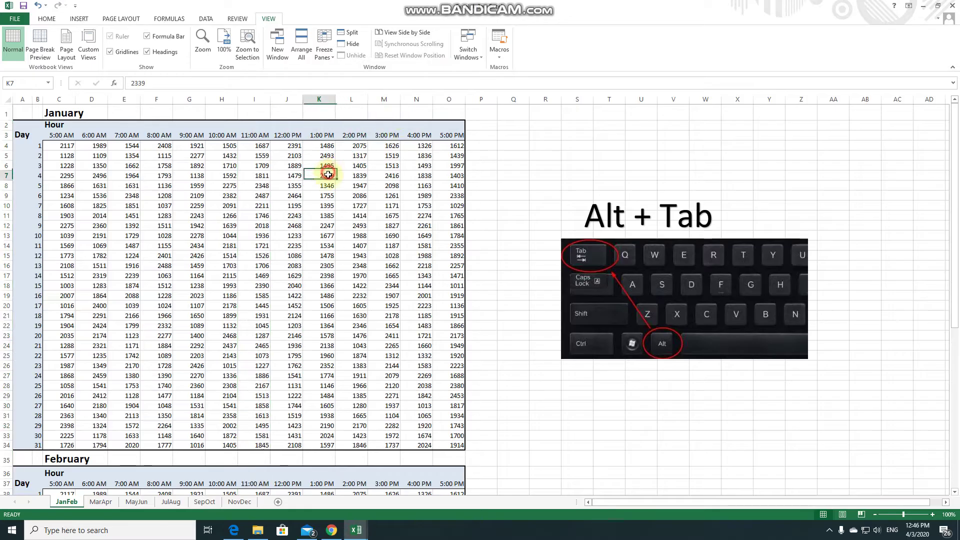
Step: Select cells E6 and K9, then switch to the Excel_1-3b Orders workbook
left_click(136, 168)
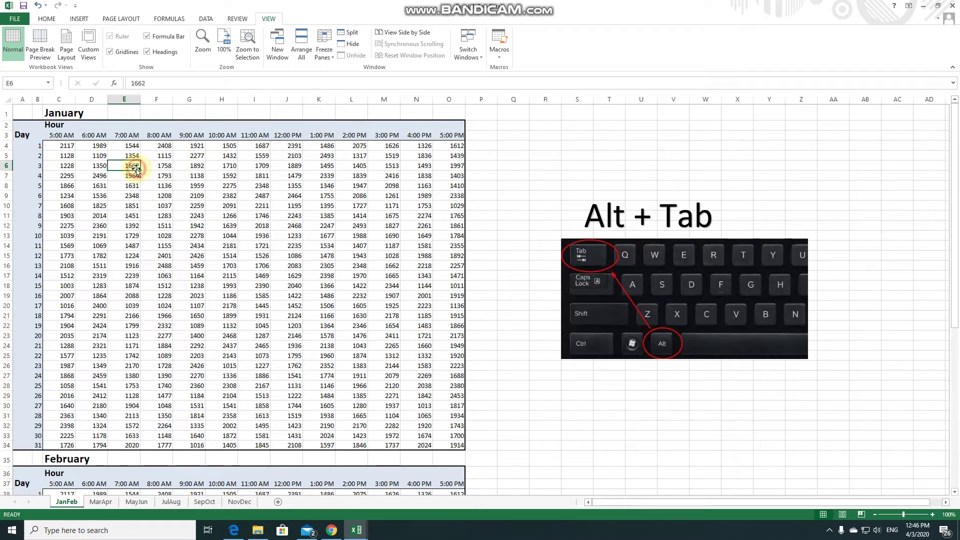
left_click(314, 196)
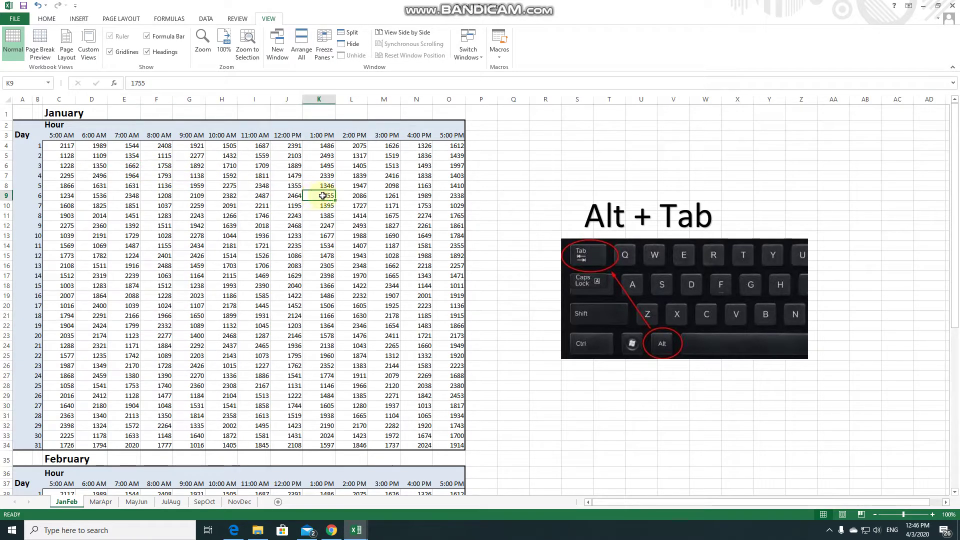
left_click(357, 532)
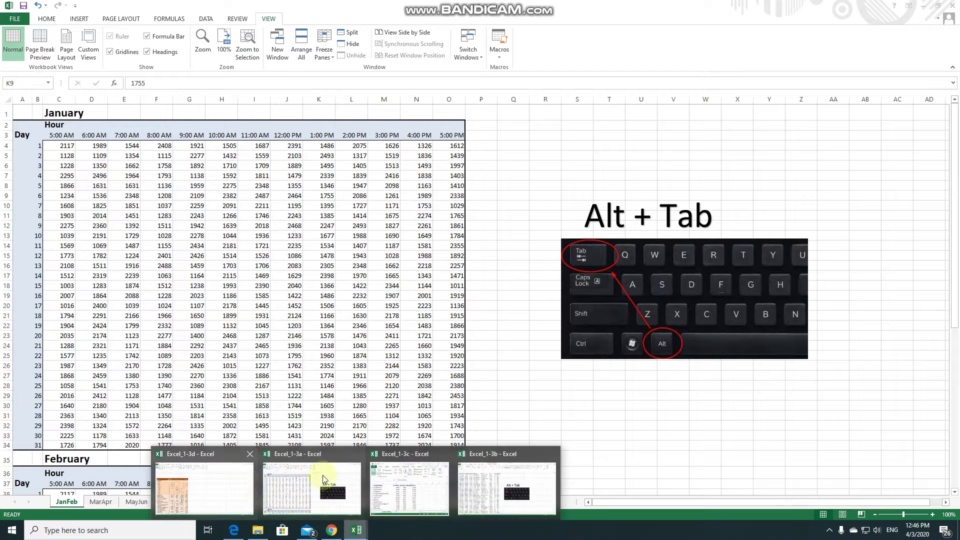
left_click(470, 472)
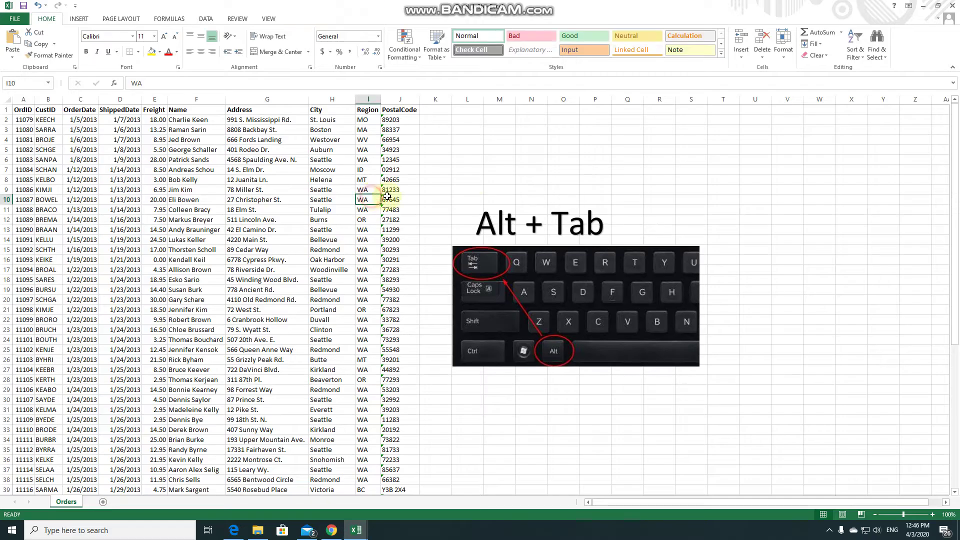
Step: Select cell F6 on the Orders sheet and display the VIEW ribbon's window commands
left_click(467, 179)
left_click(217, 160)
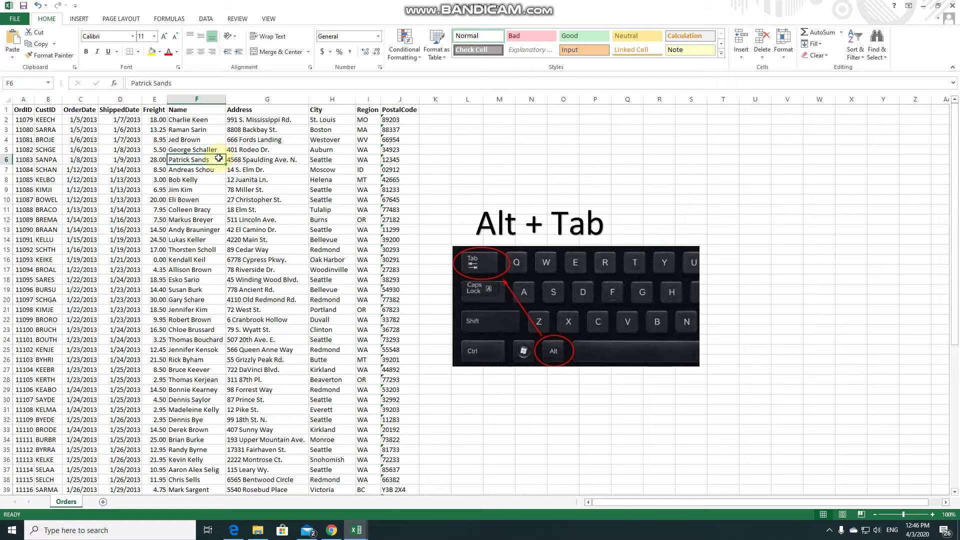
left_click(363, 533)
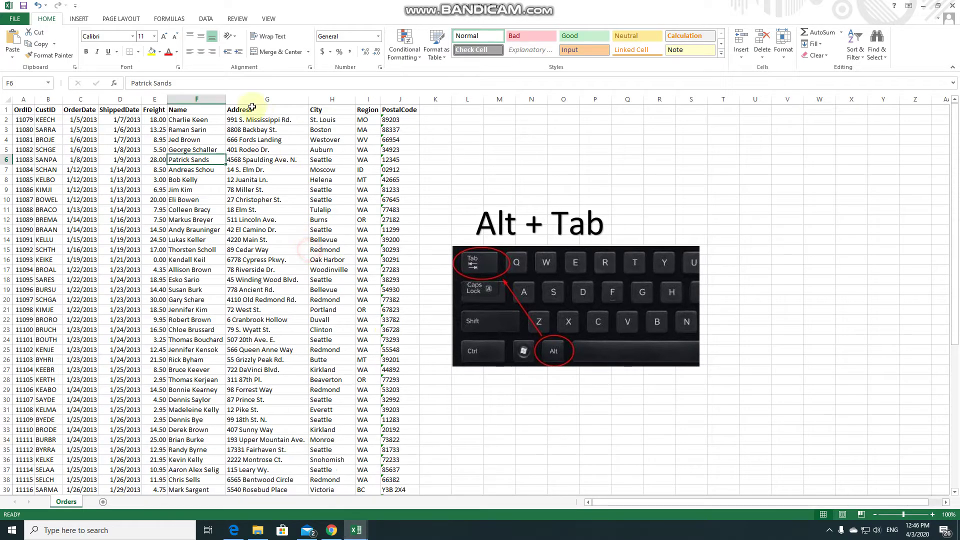
left_click(268, 18)
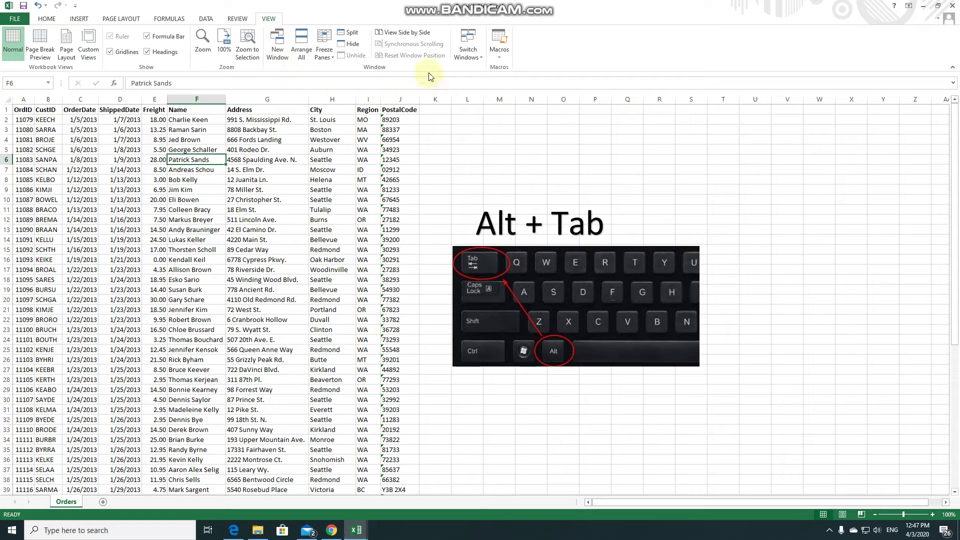
left_click(483, 54)
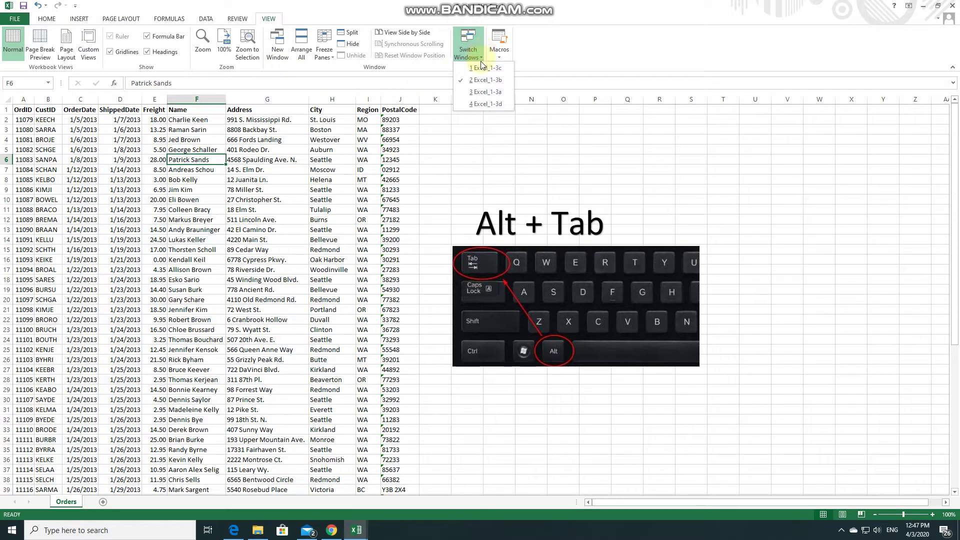
left_click(482, 95)
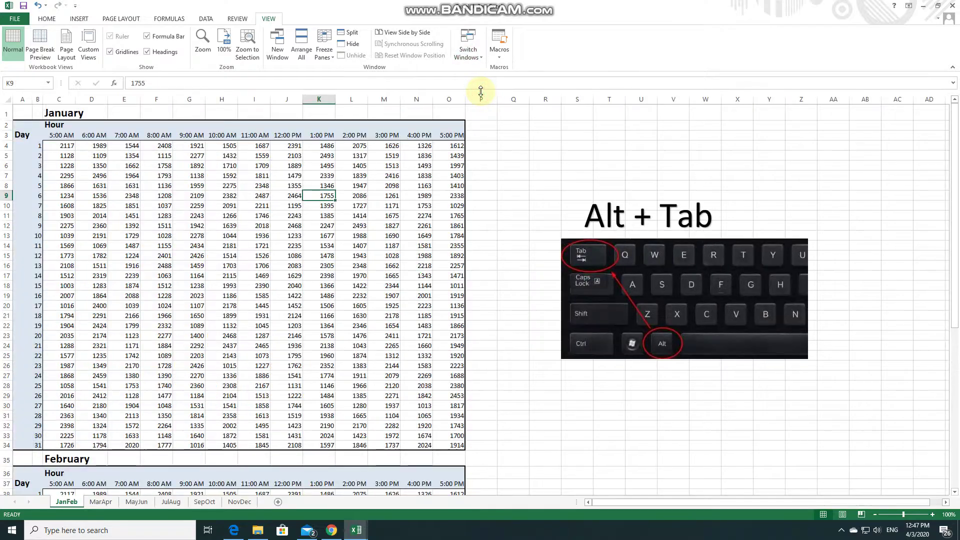
left_click(477, 59)
key("alt+Tab")
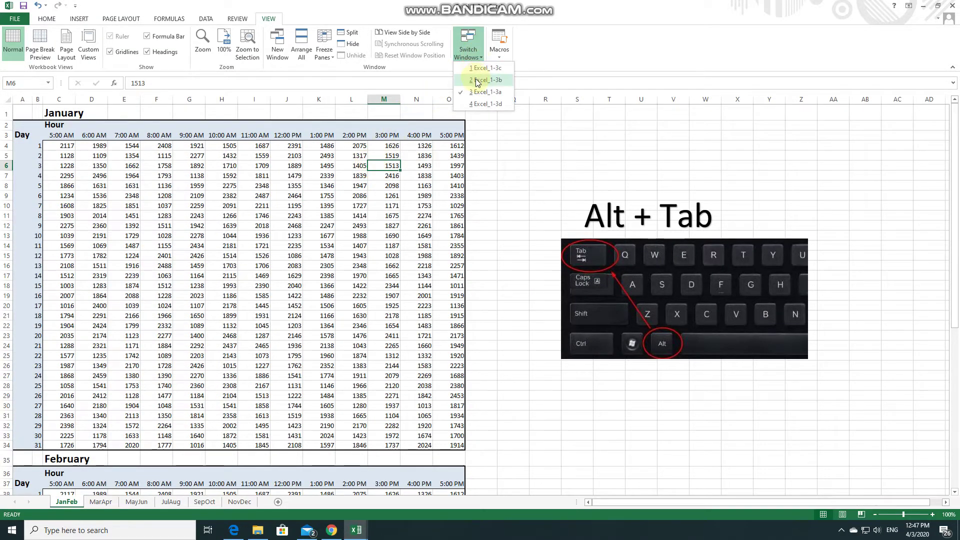
left_click(392, 183)
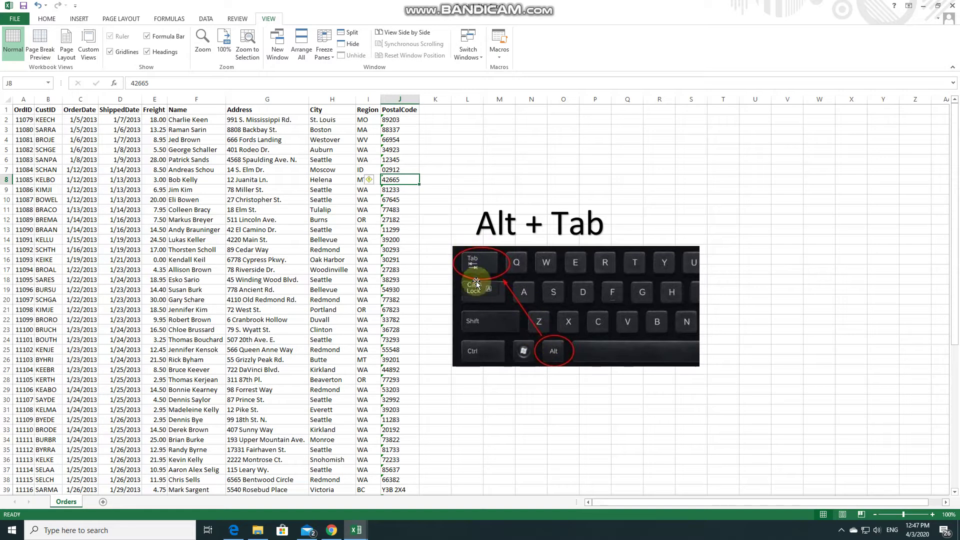
Step: Select H7, then Alt+Tab between Orders and the hourly workbook, ending on JanFeb
left_click(345, 171)
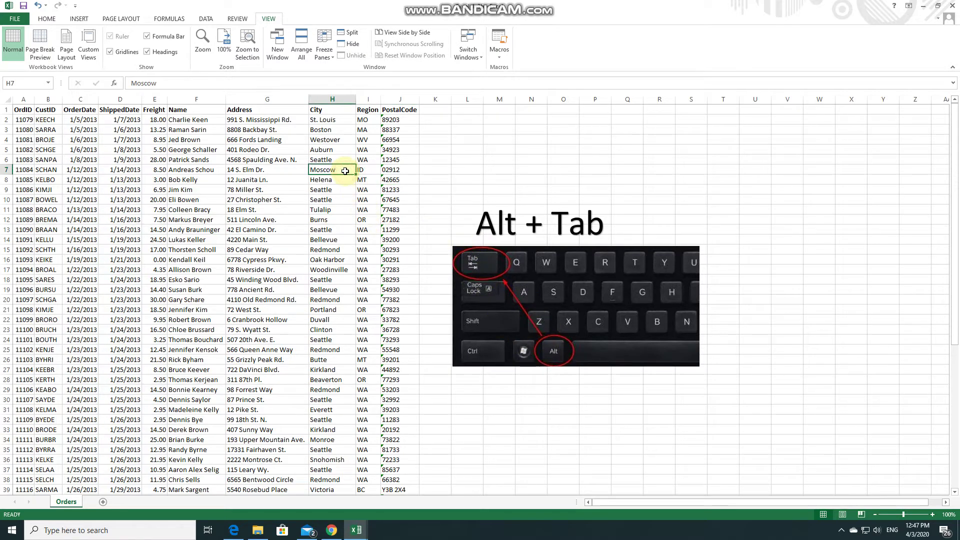
key("alt+Tab")
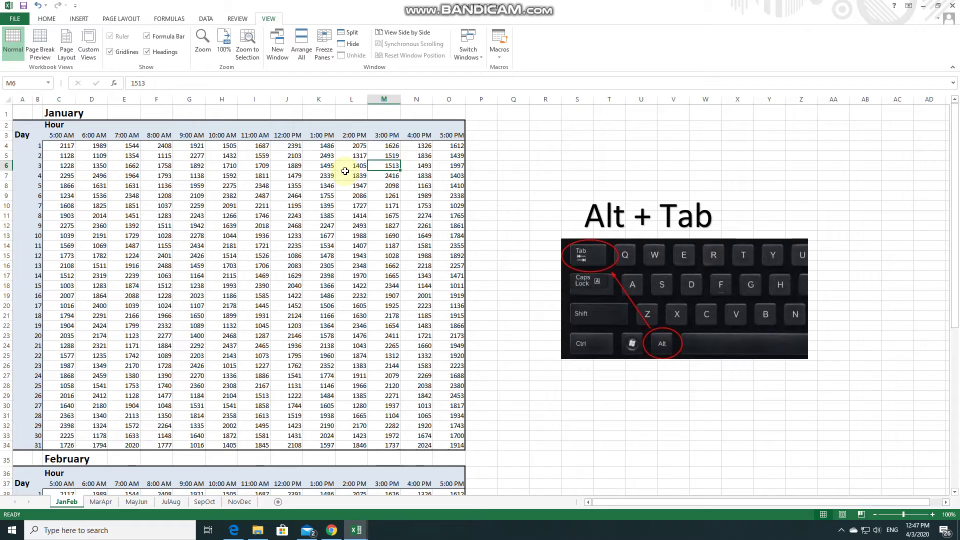
key("alt+Tab")
key("alt+Tab")
key("alt+Tab")
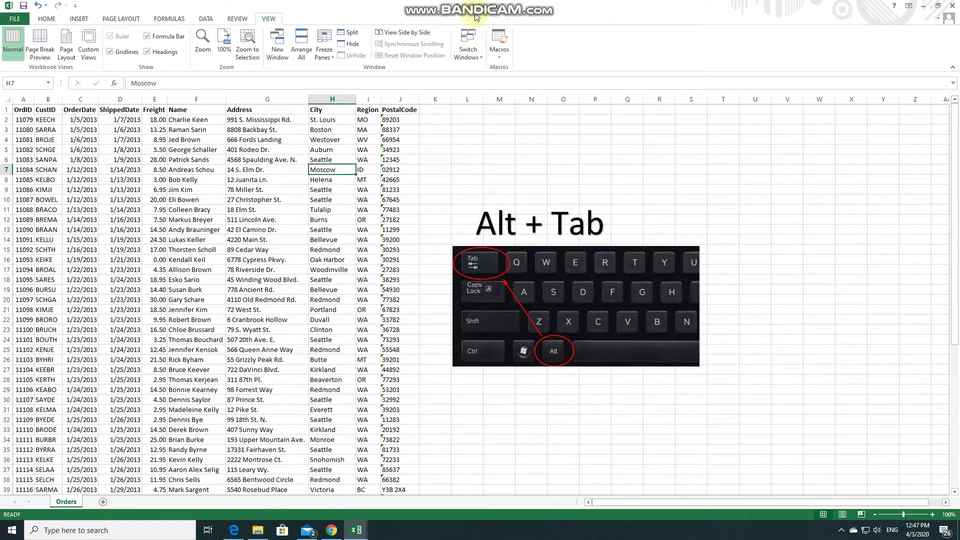
key("alt+Tab")
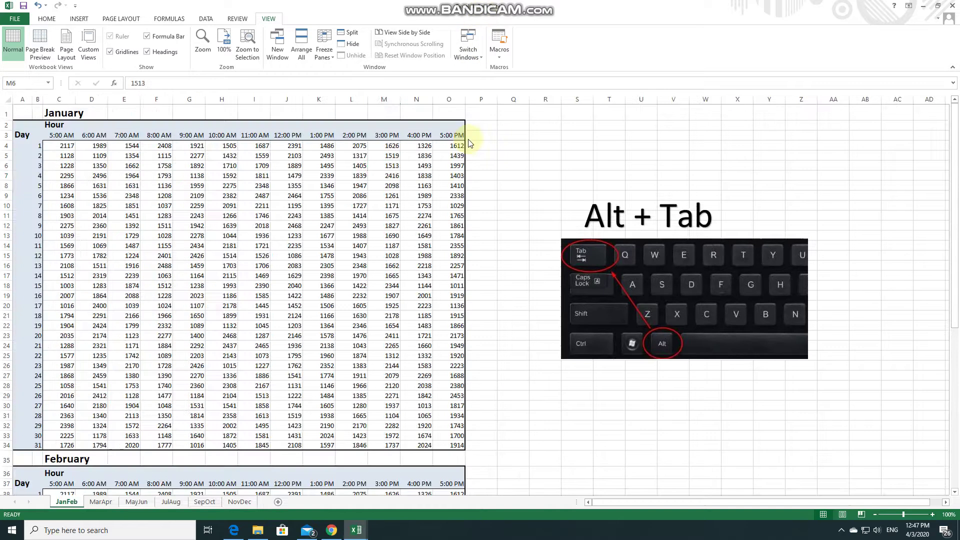
left_click(512, 183)
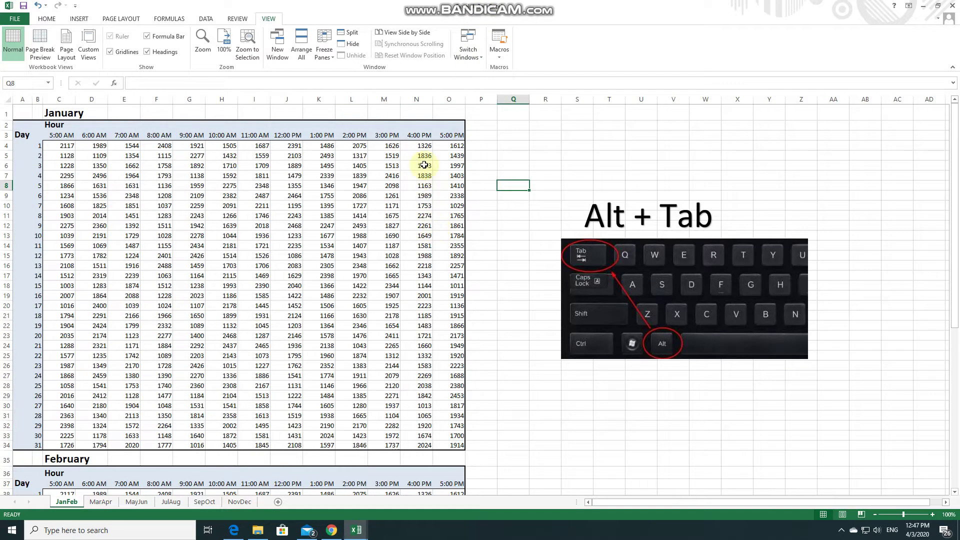
key("alt+Tab")
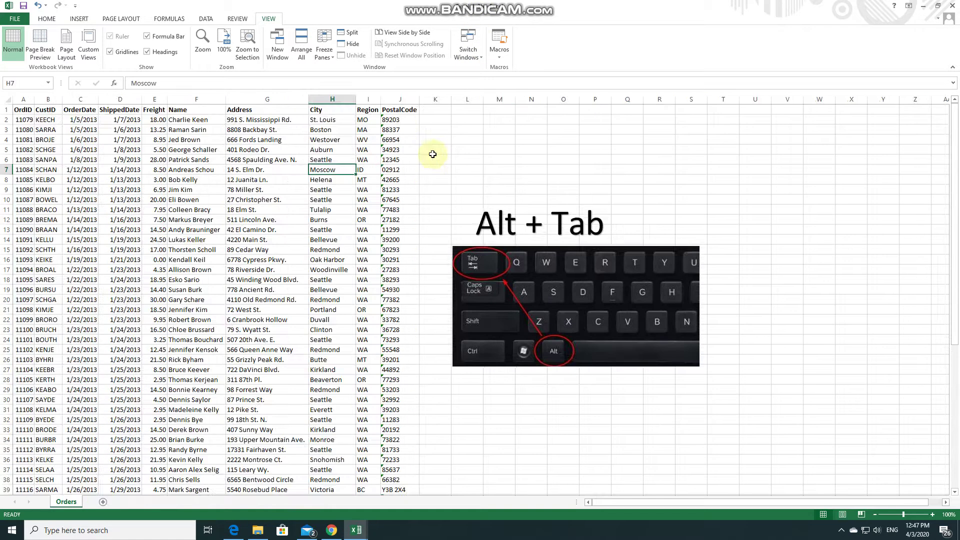
key("alt+Tab")
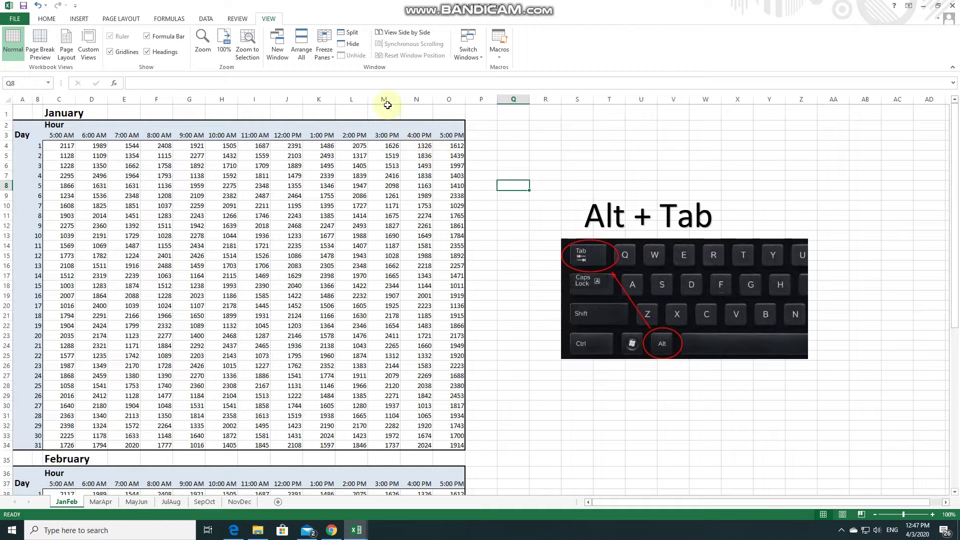
Step: Compare the hourly workbook side by side with the Excel_1-3b Orders workbook, left window active
left_click(401, 34)
left_click(486, 304)
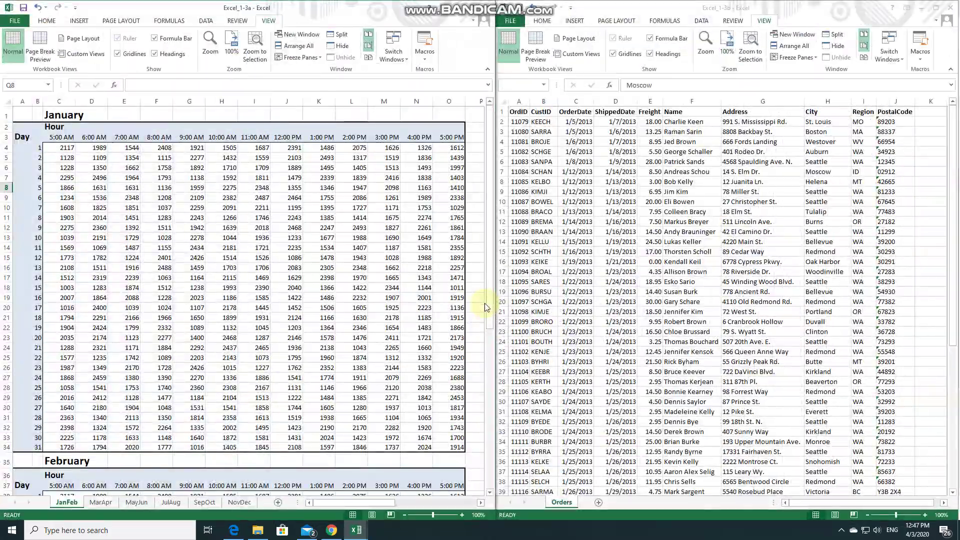
left_click(326, 198)
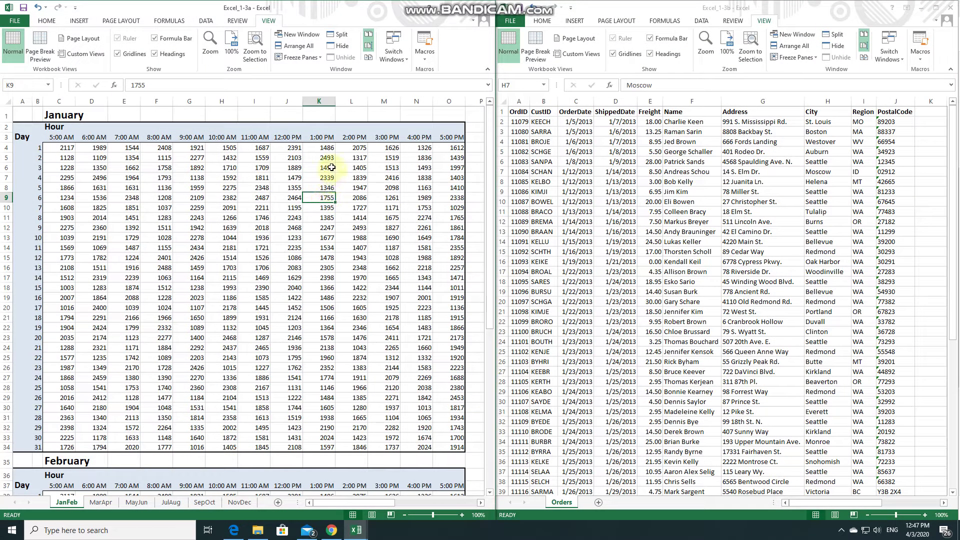
Step: Turn on Synchronous Scrolling, select H4, and scroll both windows down and back up together
left_click(368, 46)
left_click(225, 150)
scroll(279, 174, "down", 2)
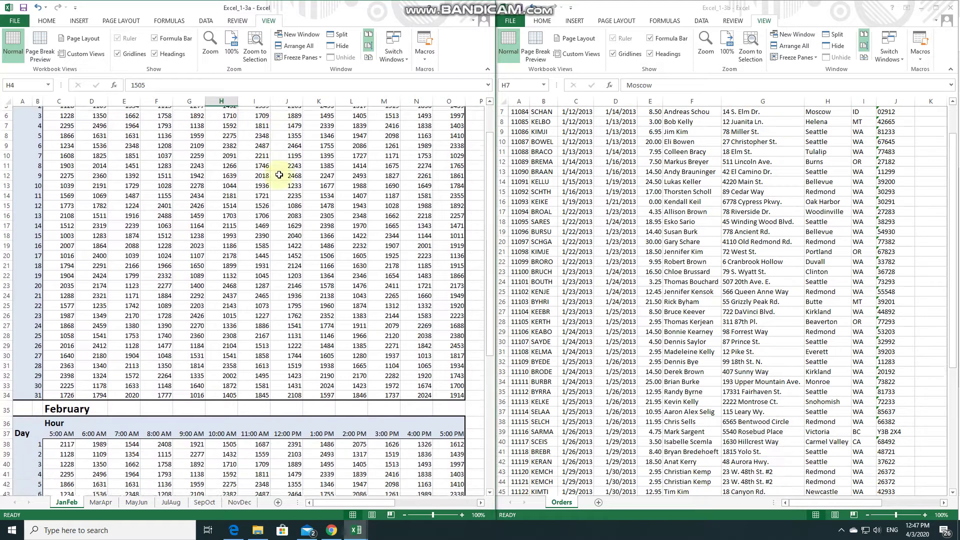
scroll(279, 174, "down", 5)
scroll(279, 174, "down", 4)
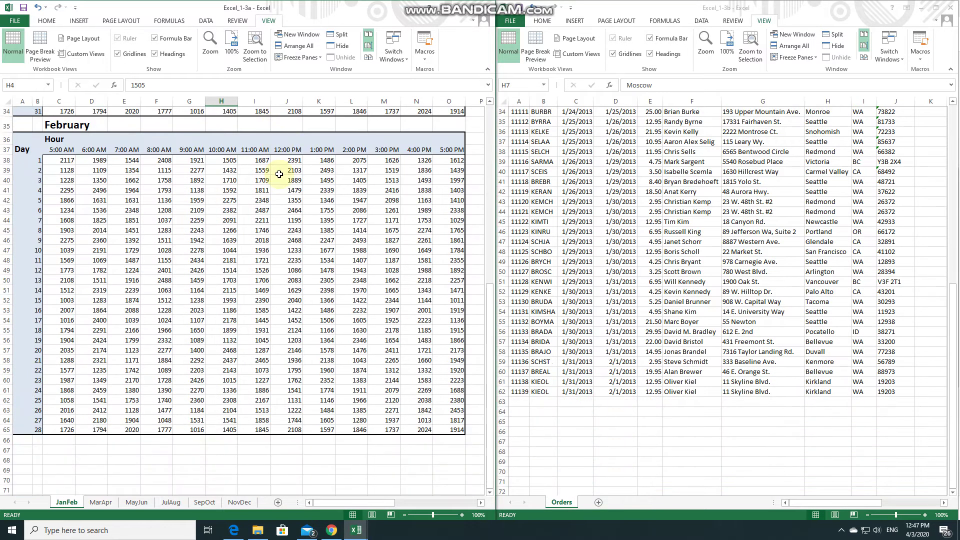
scroll(279, 174, "down", 3)
scroll(278, 173, "up", 4)
scroll(278, 173, "up", 3)
scroll(278, 172, "up", 6)
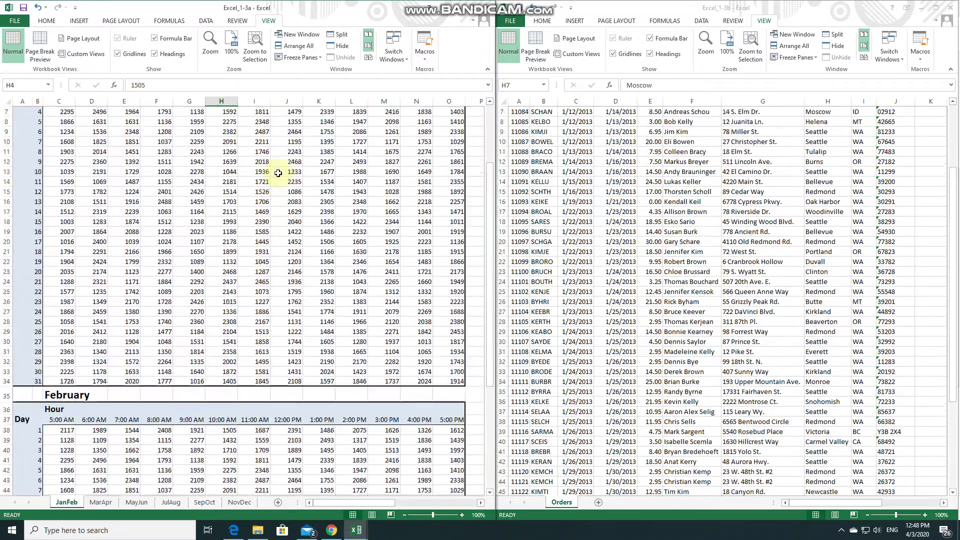
scroll(283, 169, "up", 3)
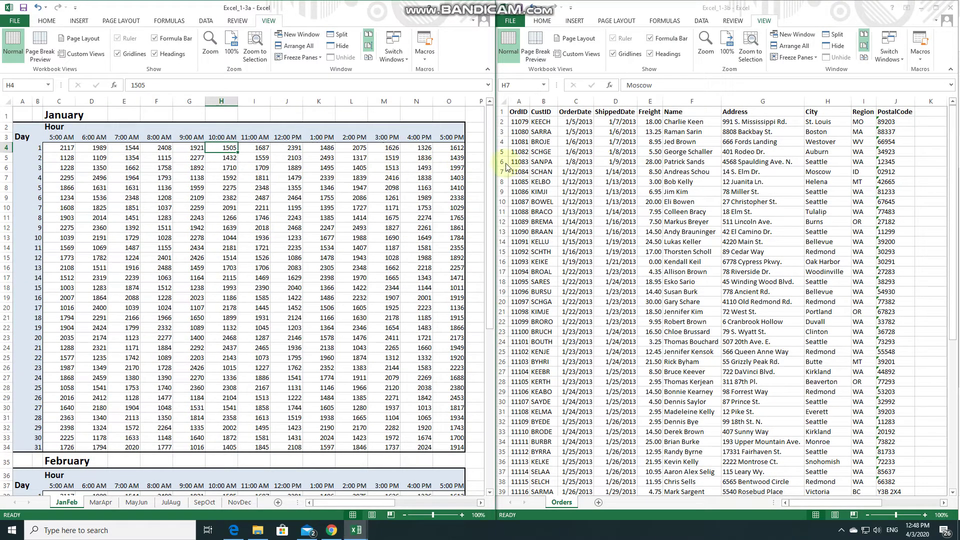
scroll(419, 162, "down", 3)
scroll(418, 161, "down", 6)
scroll(417, 160, "down", 3)
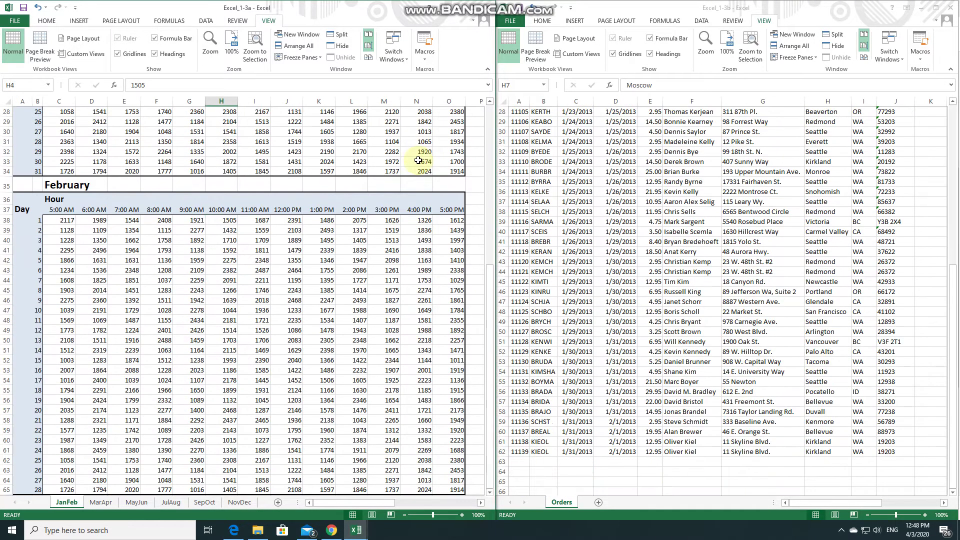
scroll(416, 159, "down", 2)
scroll(416, 159, "up", 13)
scroll(417, 159, "up", 1)
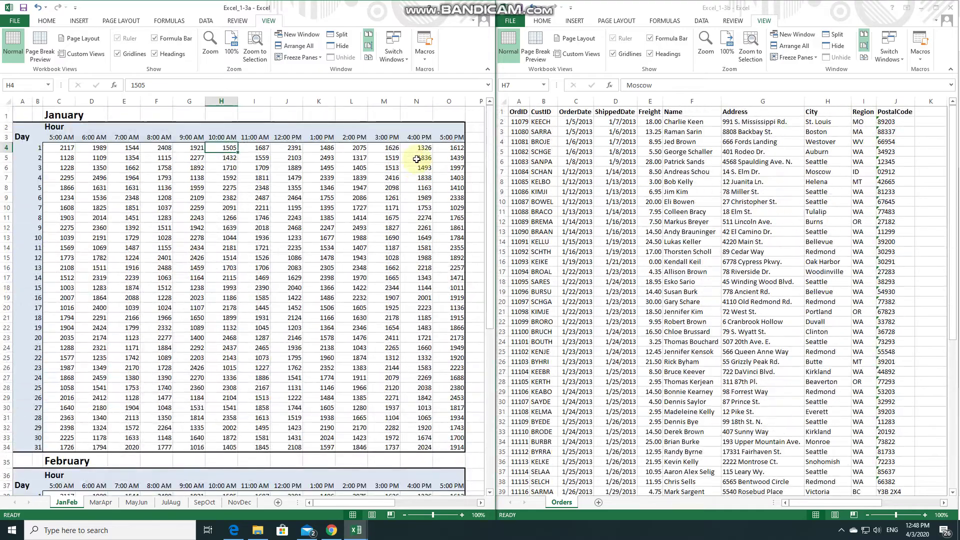
Step: Turn off View Side by Side and select L7 in the hourly workbook's January table
left_click(369, 39)
key("alt+Tab")
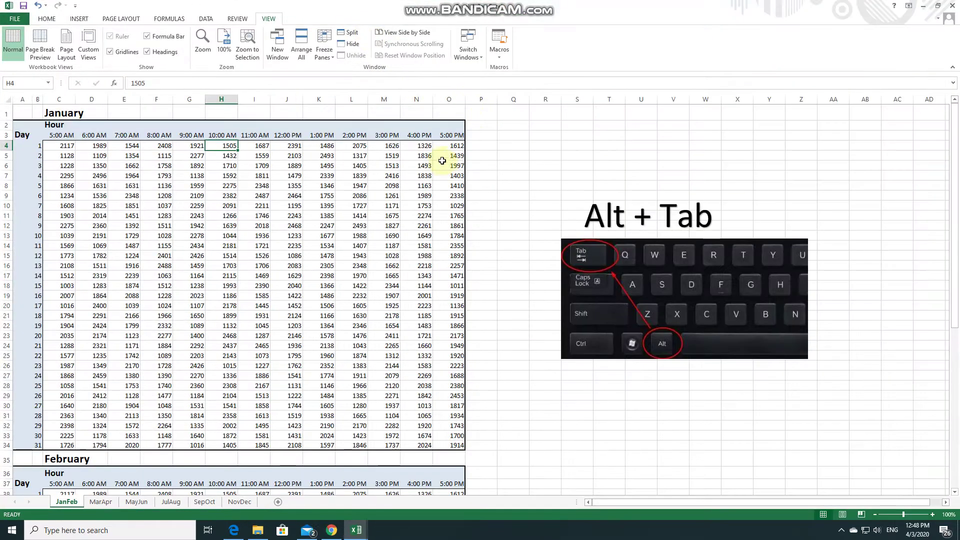
left_click(349, 173)
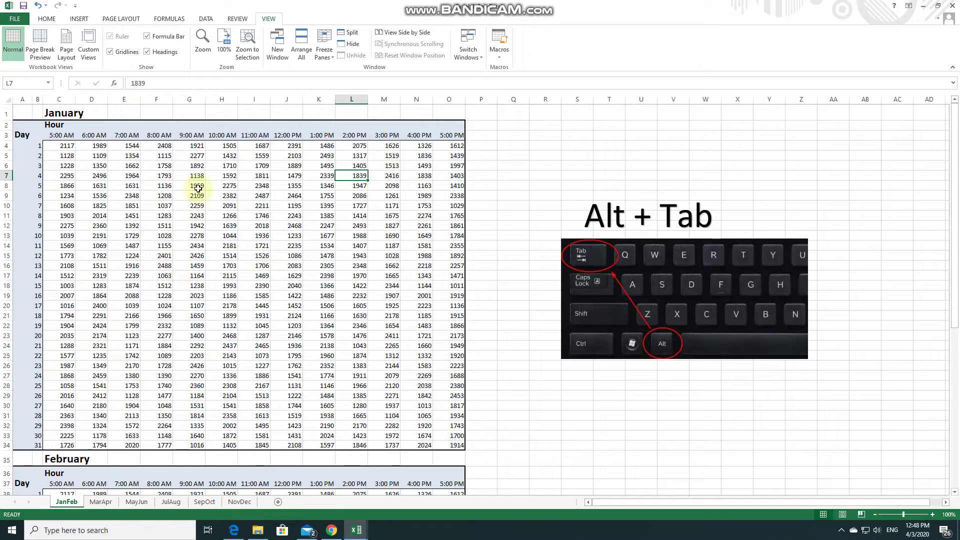
Step: Browse the MarApr, MayJun, JulAug, SepOct and NovDec sheets, finishing on JanFeb
left_click(100, 501)
left_click(136, 501)
left_click(183, 502)
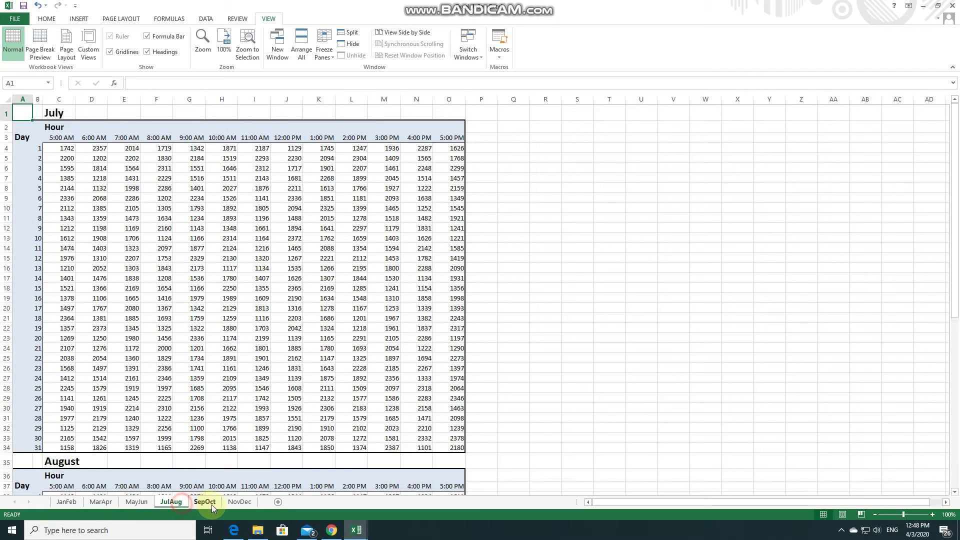
left_click(204, 502)
left_click(239, 501)
left_click(100, 502)
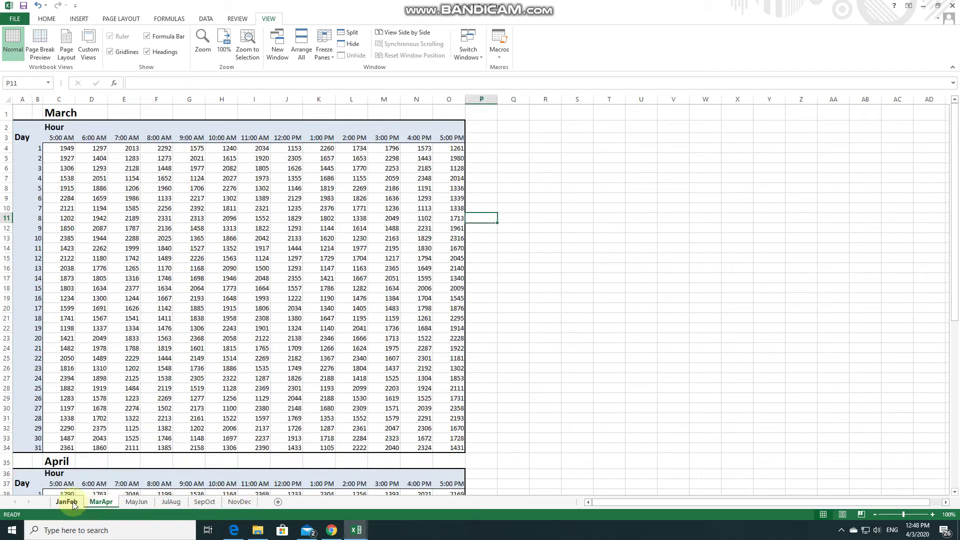
left_click(66, 501)
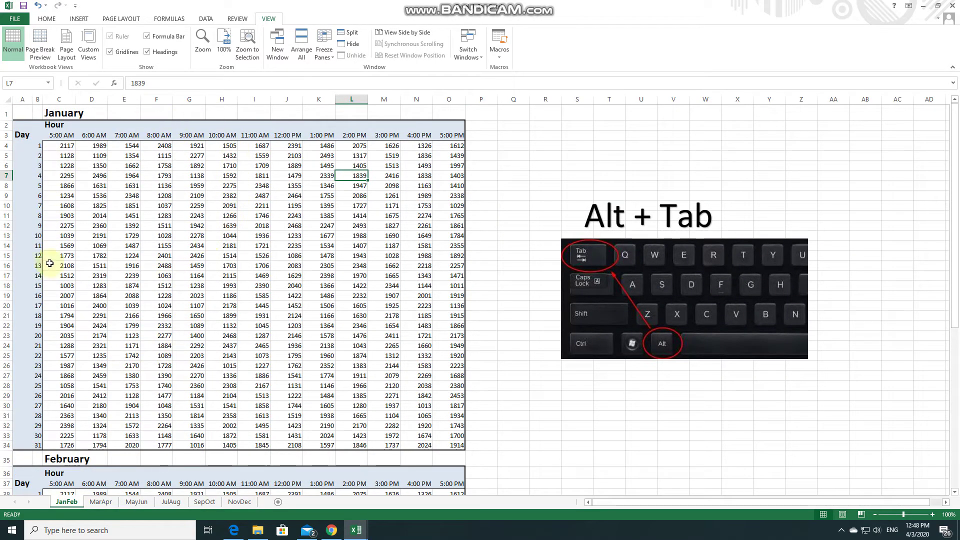
left_click(101, 501)
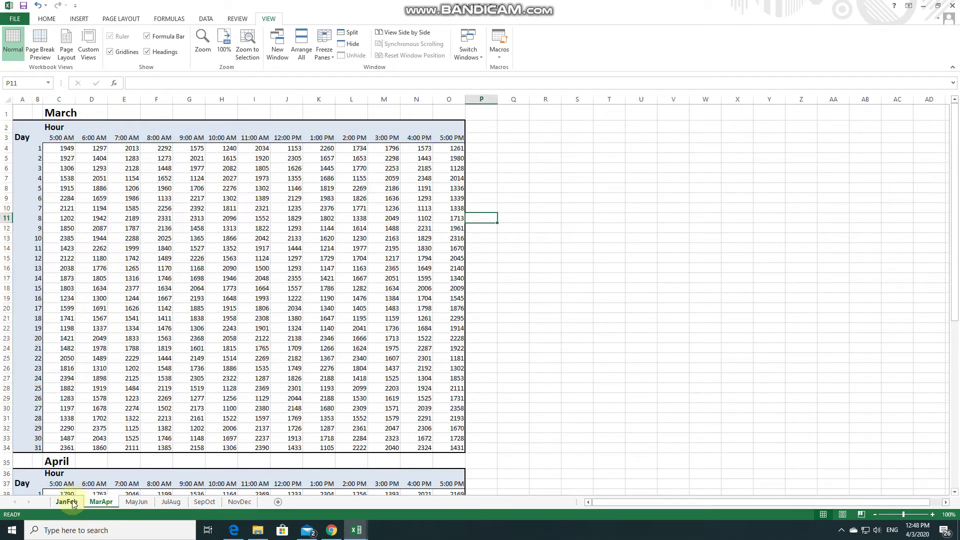
left_click(66, 501)
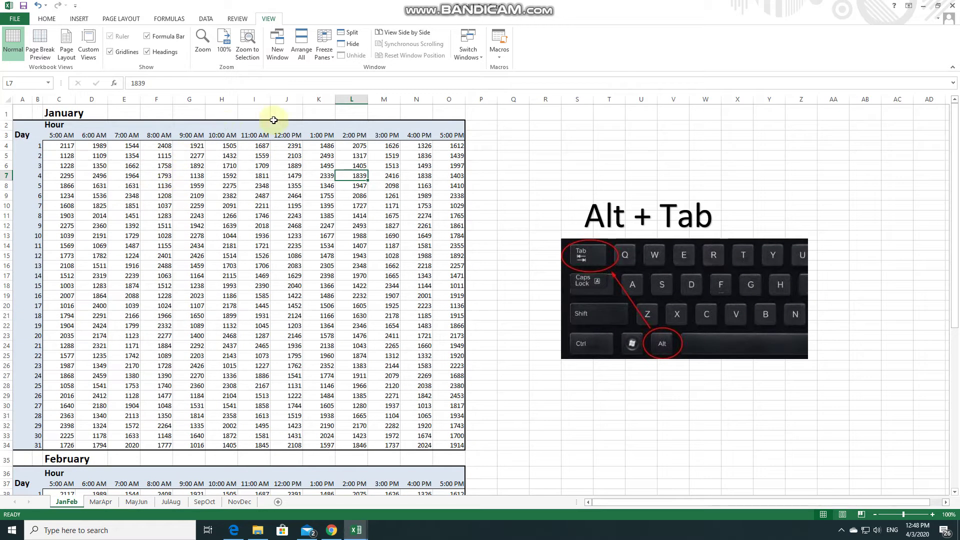
Step: Open a New Window on Excel_1-3a, then return to the Excel_1-3a:1 window
left_click(280, 51)
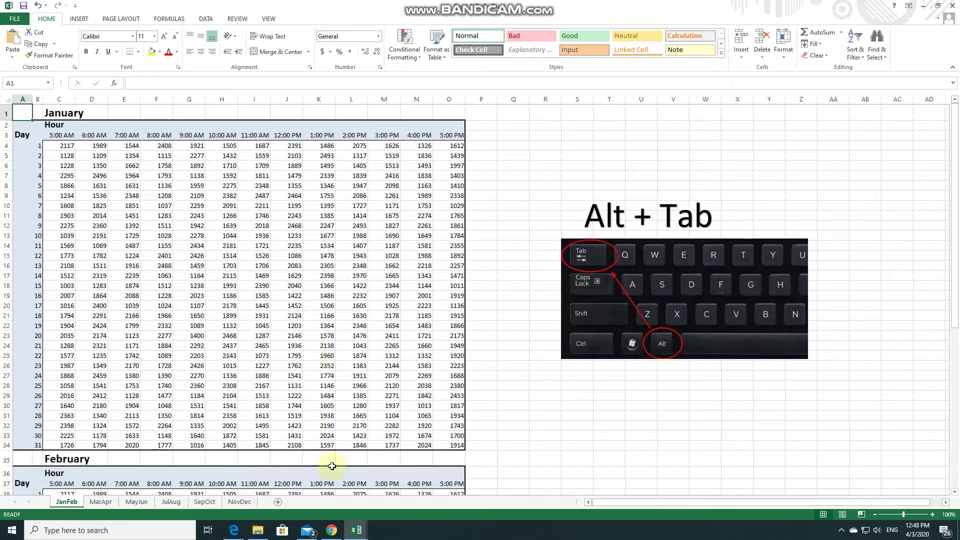
left_click(356, 530)
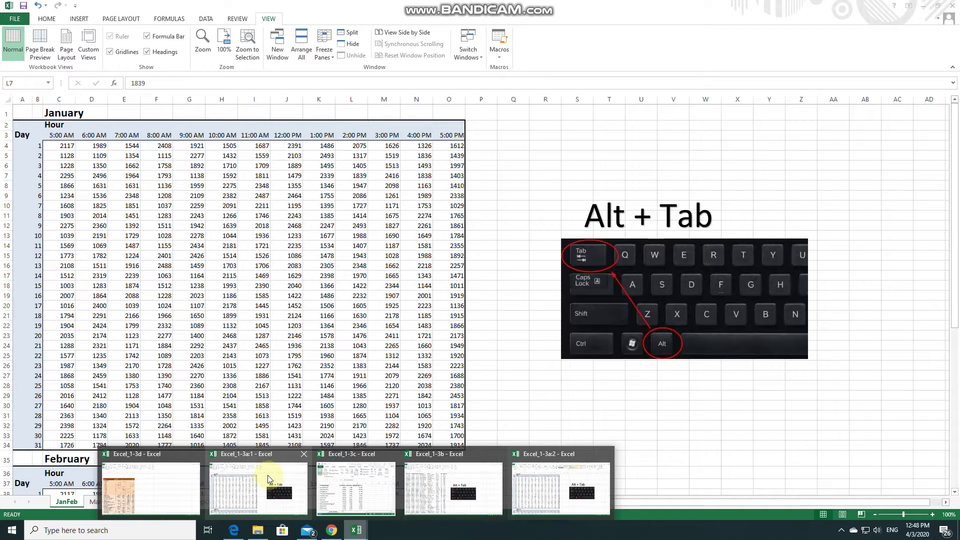
left_click(235, 457)
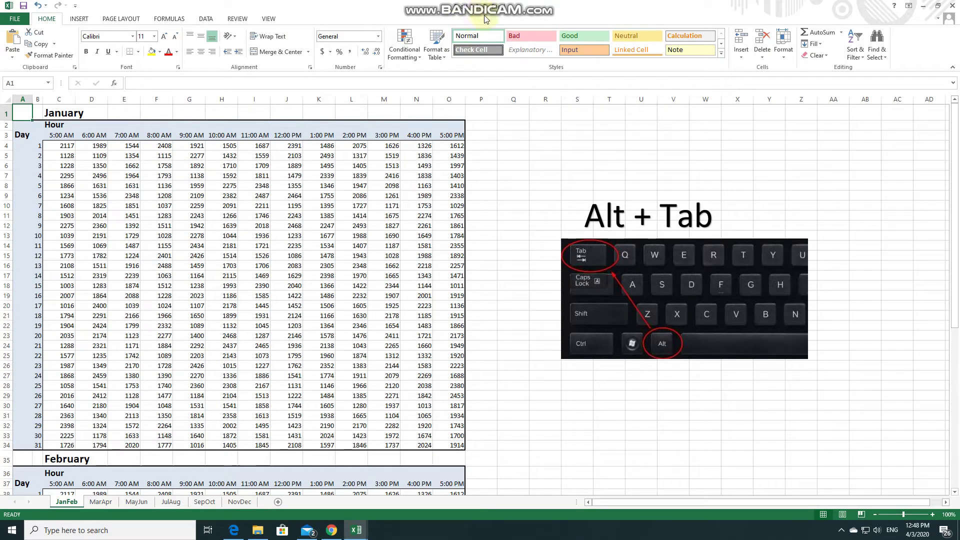
left_click(356, 529)
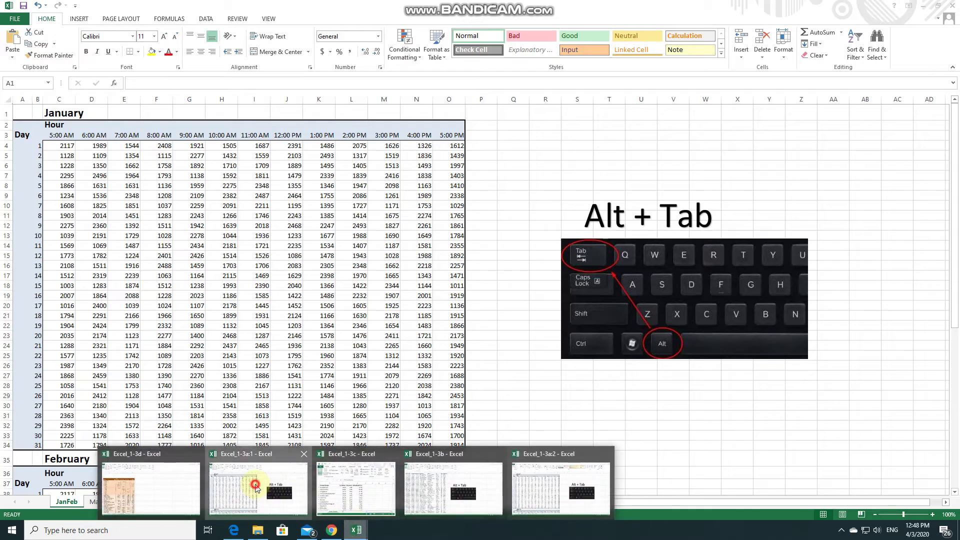
left_click(256, 487)
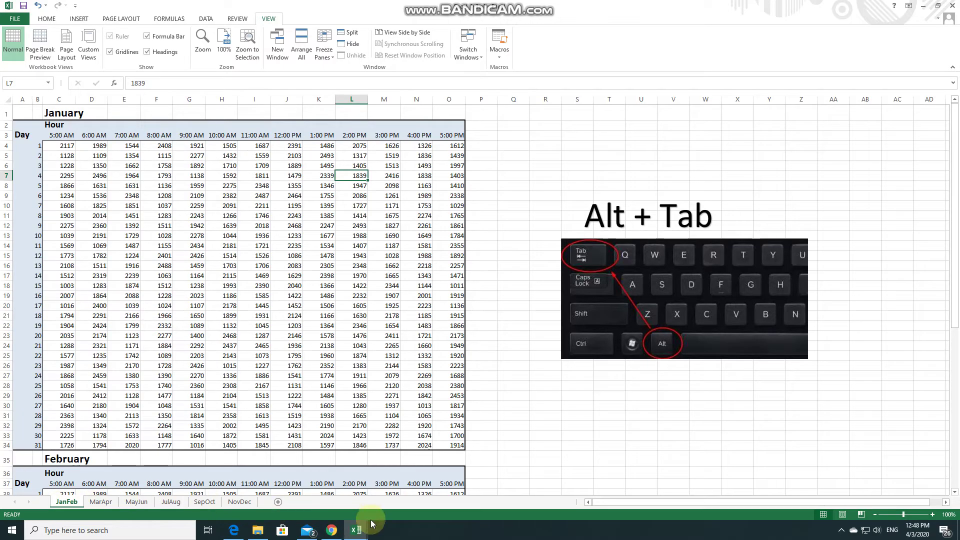
Step: Compare side by side with Excel_1-3a:2 and show the MarApr sheet in the right window
left_click(393, 33)
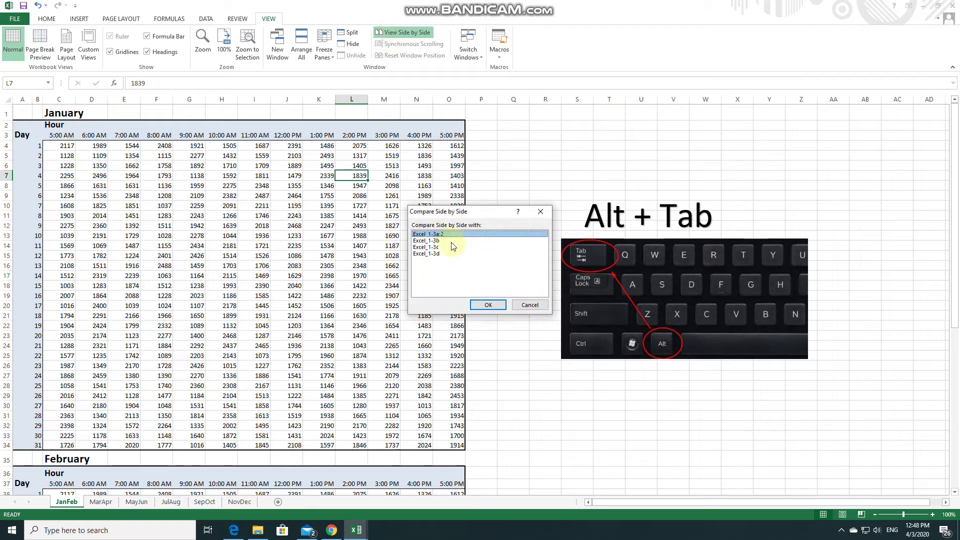
left_click(488, 305)
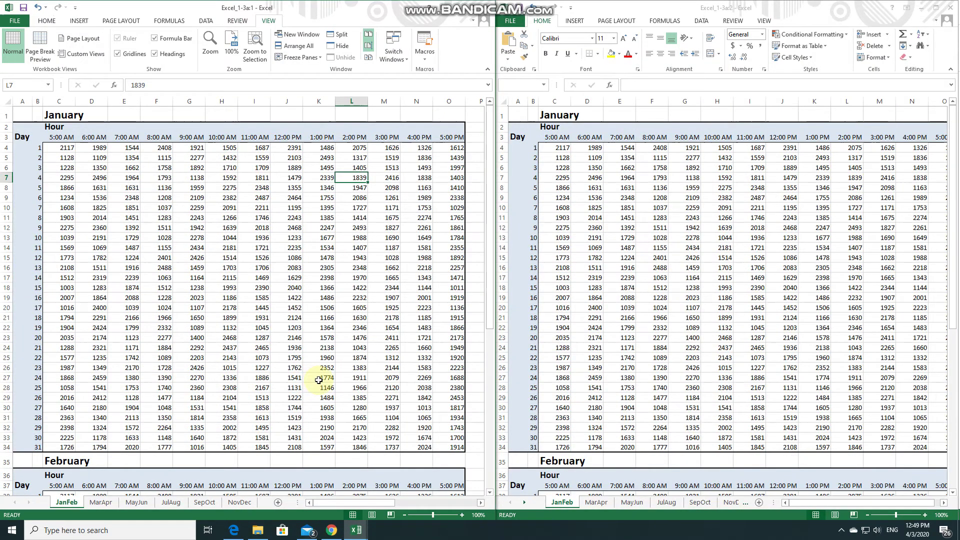
left_click(318, 380)
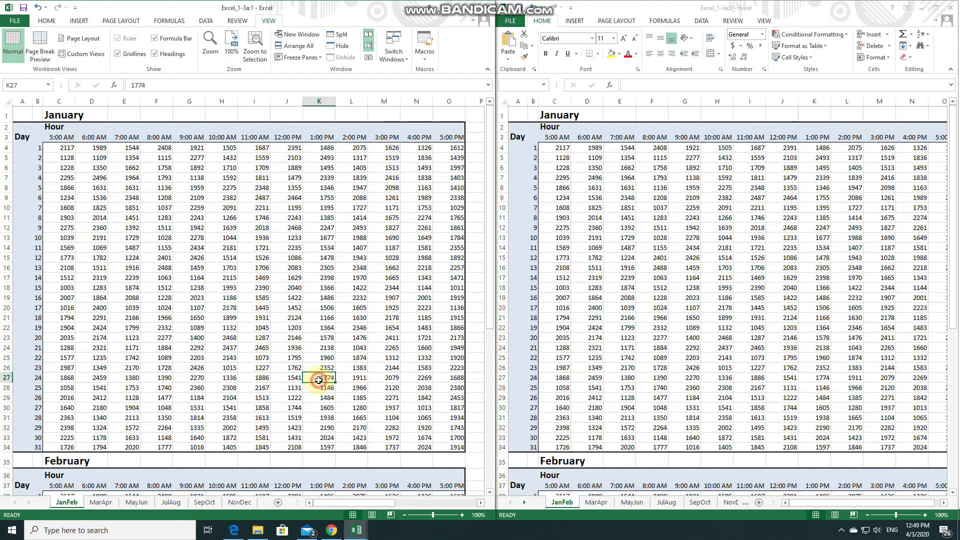
left_click(594, 414)
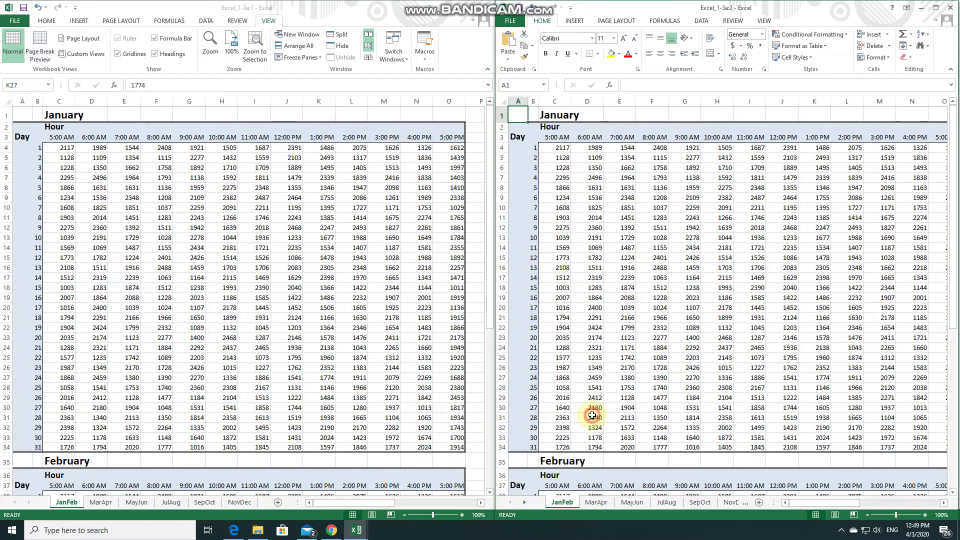
left_click(596, 503)
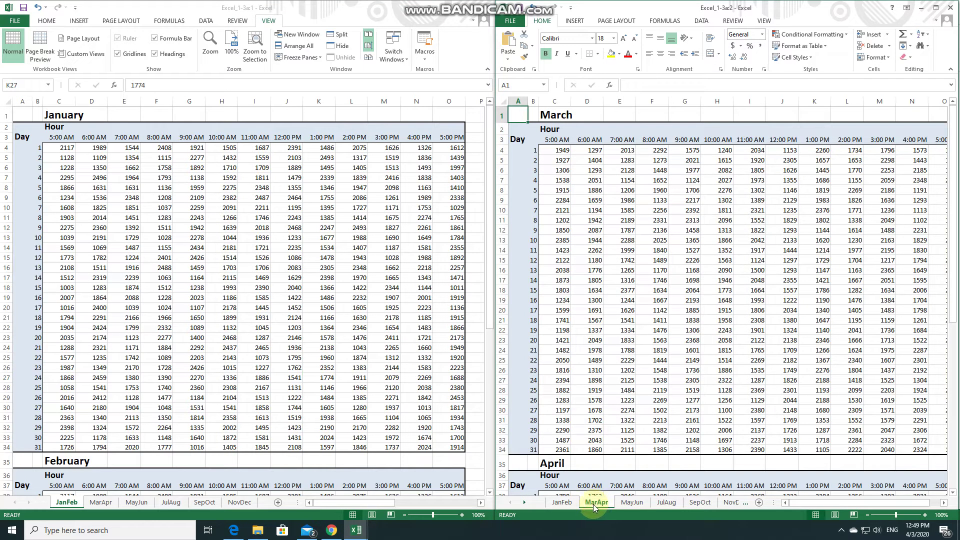
Step: Select E3 (7:00 AM) in the left JanFeb window and scroll down and back up
left_click(189, 302)
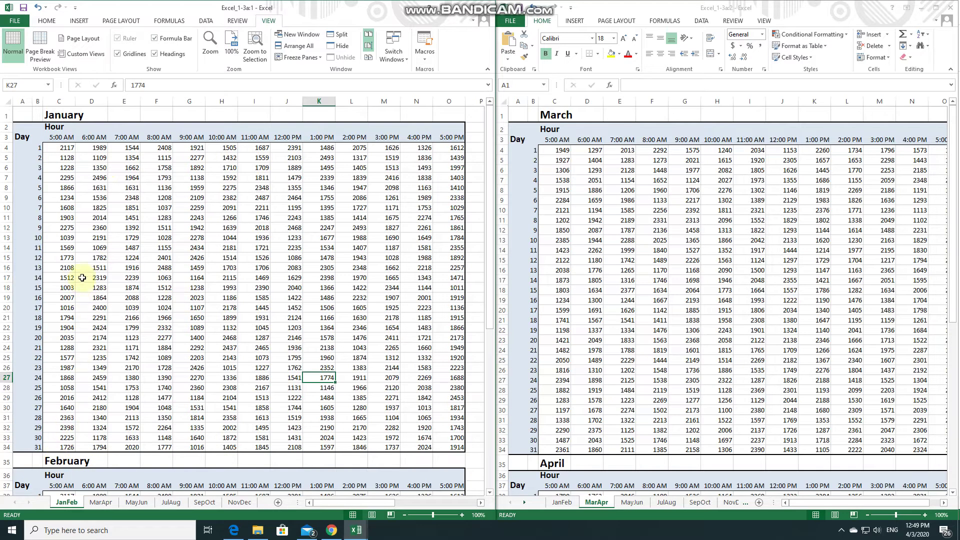
left_click(124, 136)
scroll(165, 225, "down", 1)
scroll(171, 196, "down", 3)
scroll(170, 196, "down", 1)
scroll(171, 196, "down", 5)
scroll(170, 196, "down", 1)
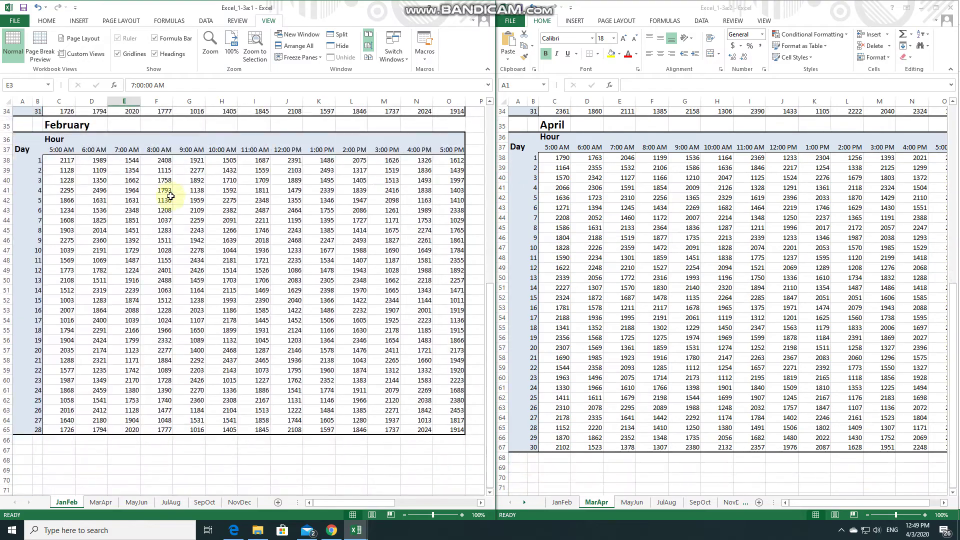
scroll(171, 196, "up", 5)
scroll(171, 196, "up", 1)
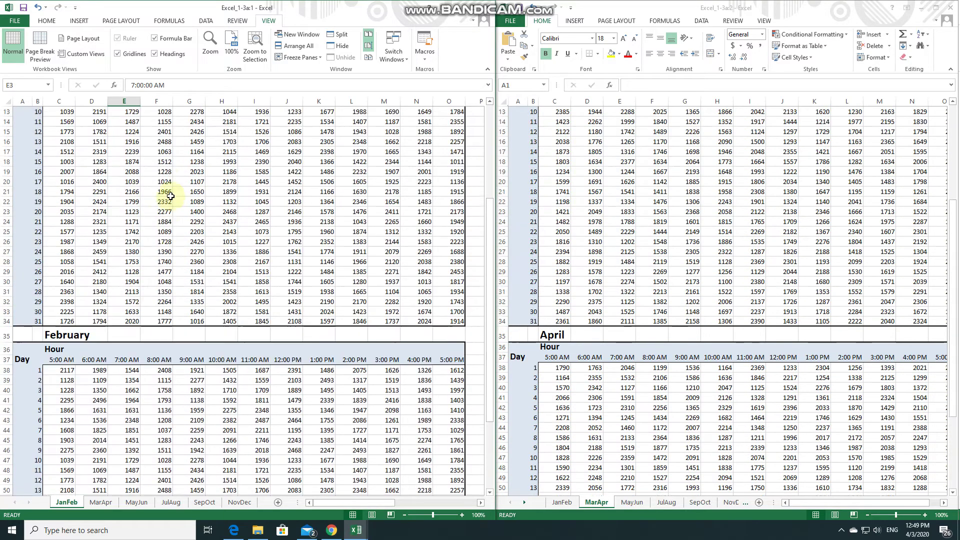
scroll(170, 196, "up", 5)
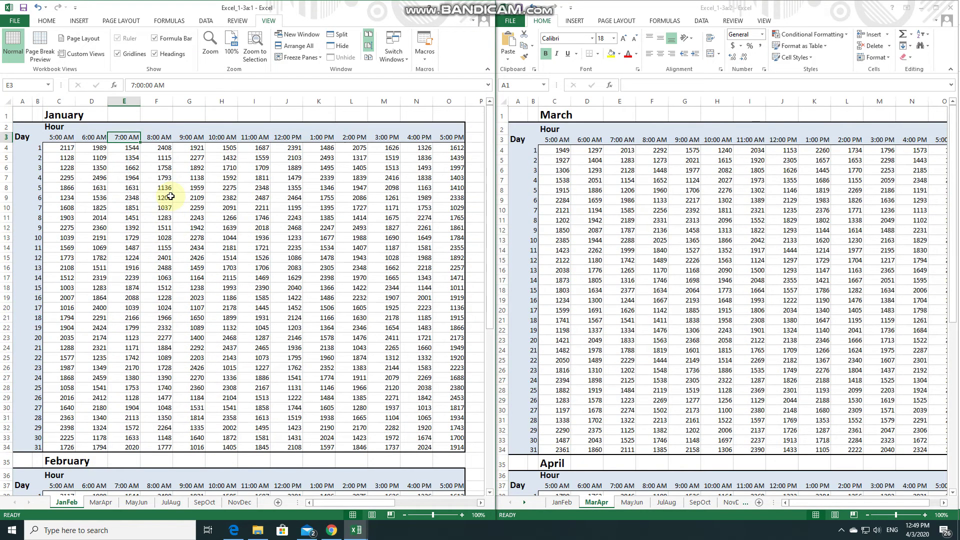
Step: Select G2, toggle Synchronous Scrolling, and end the side-by-side comparison
left_click(159, 137)
left_click(186, 131)
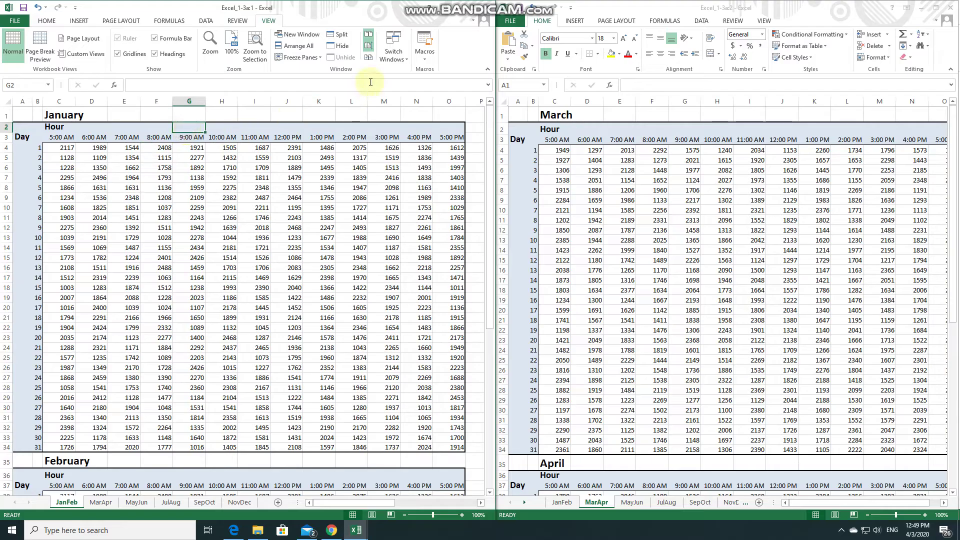
left_click(368, 47)
left_click(368, 34)
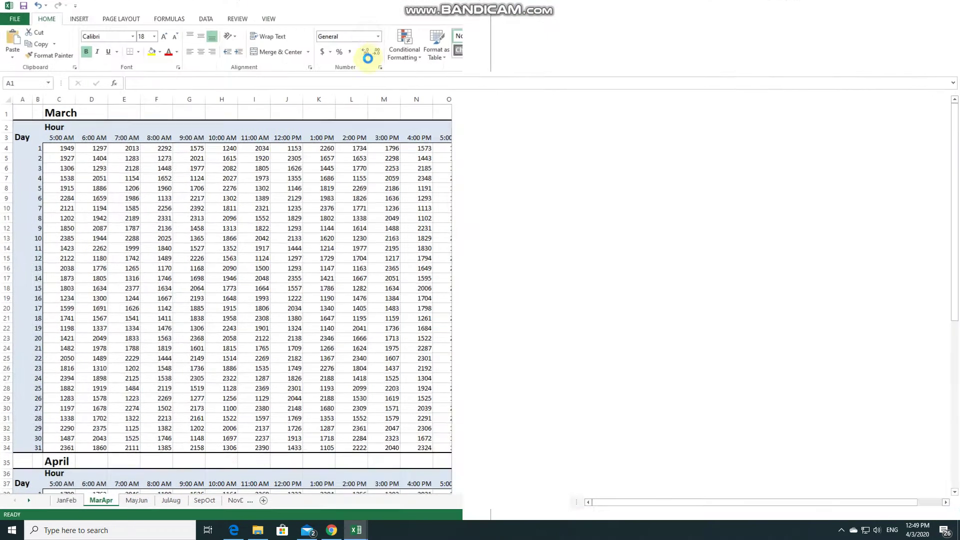
Step: Close the extra Excel_1-3a:2 window from the taskbar previews of the open workbooks
key("alt+Tab")
left_click(541, 196)
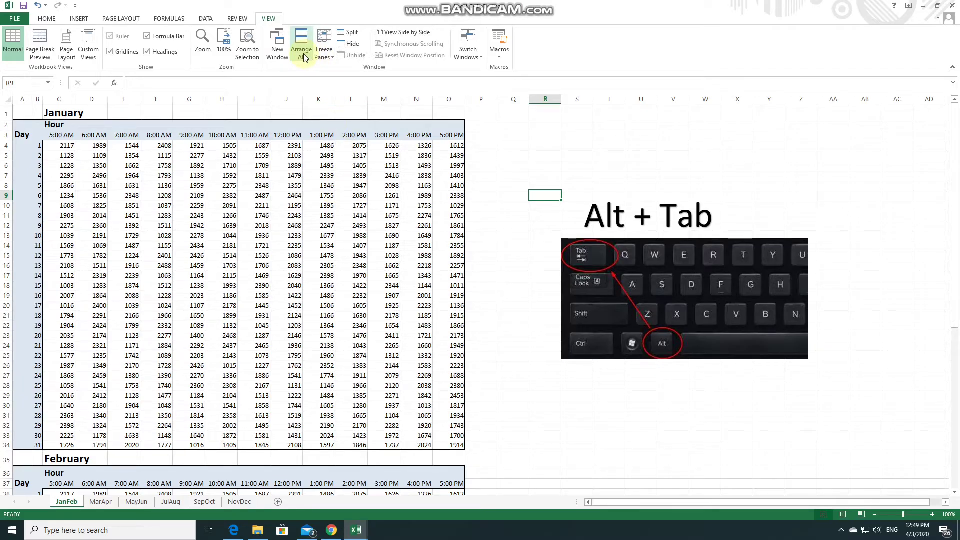
left_click(358, 531)
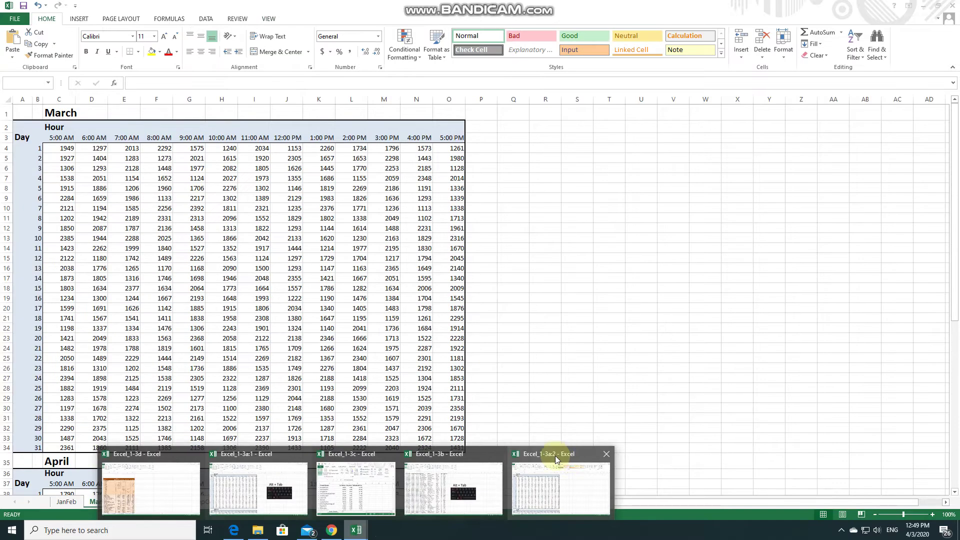
left_click(606, 454)
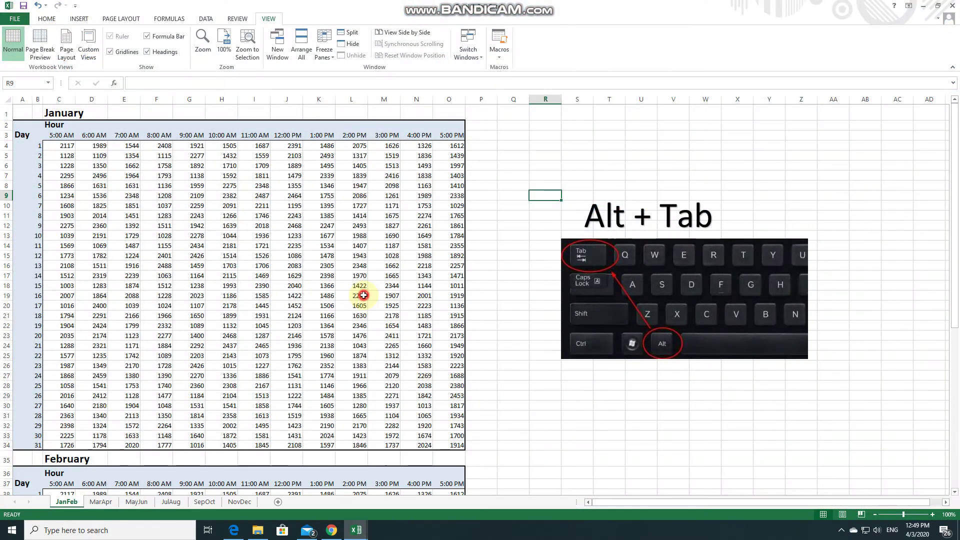
Step: Arrange all open workbook windows with the Vertical arrangement
left_click(305, 51)
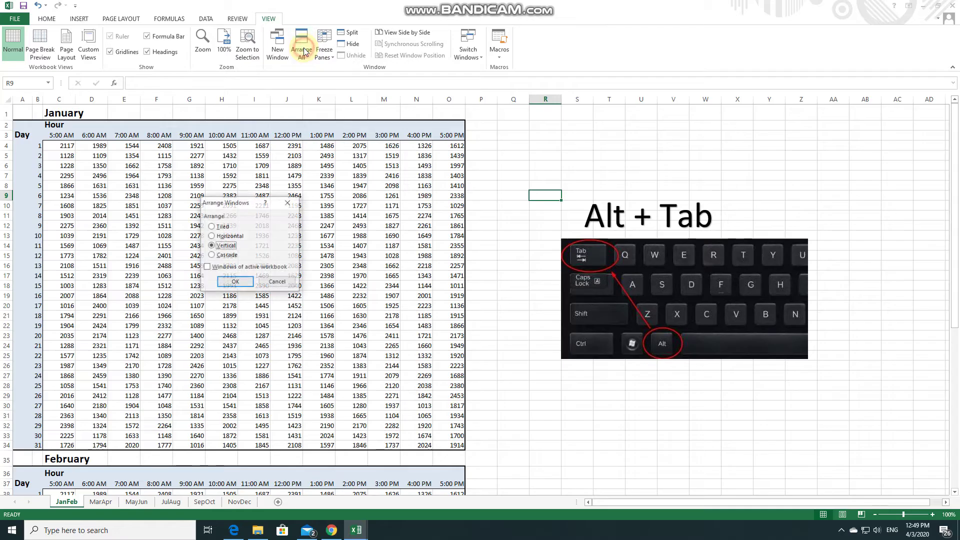
left_click(224, 237)
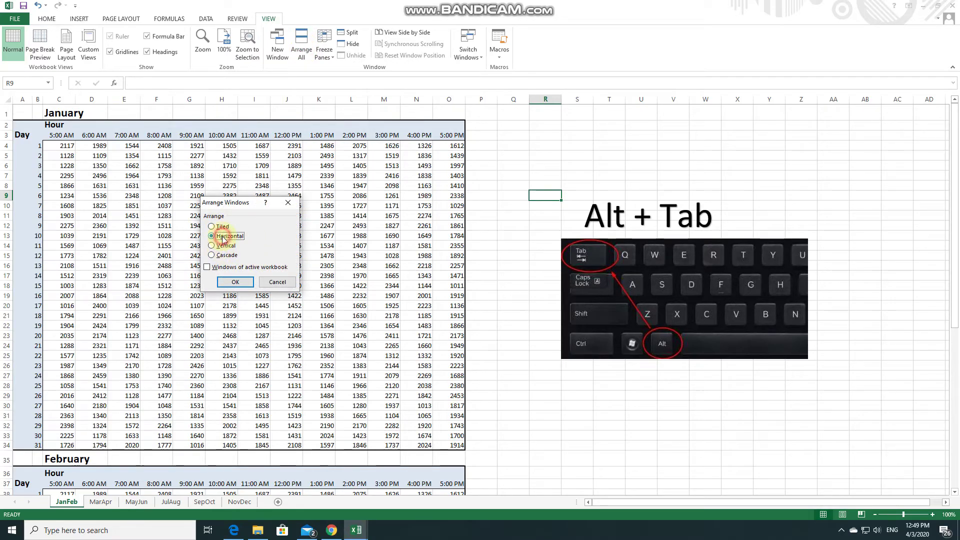
left_click(223, 246)
left_click(235, 282)
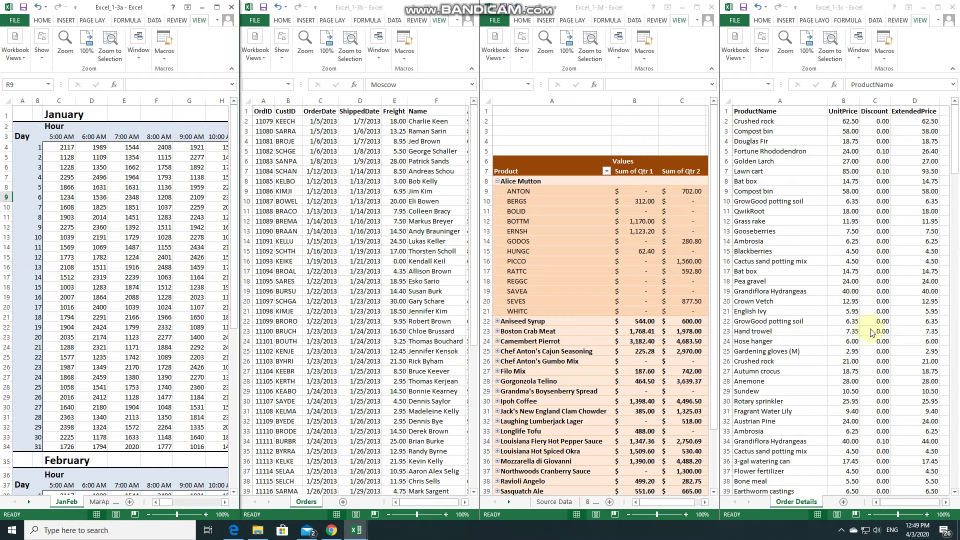
Step: Activate and scroll the January and Orders tiles to check the vertical layout
left_click(158, 237)
scroll(161, 236, "down", 3)
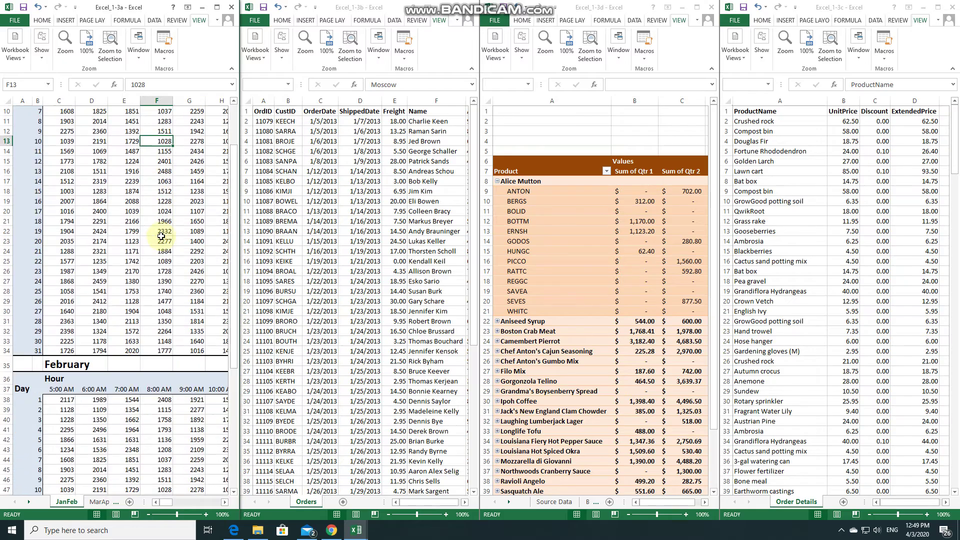
scroll(161, 235, "up", 3)
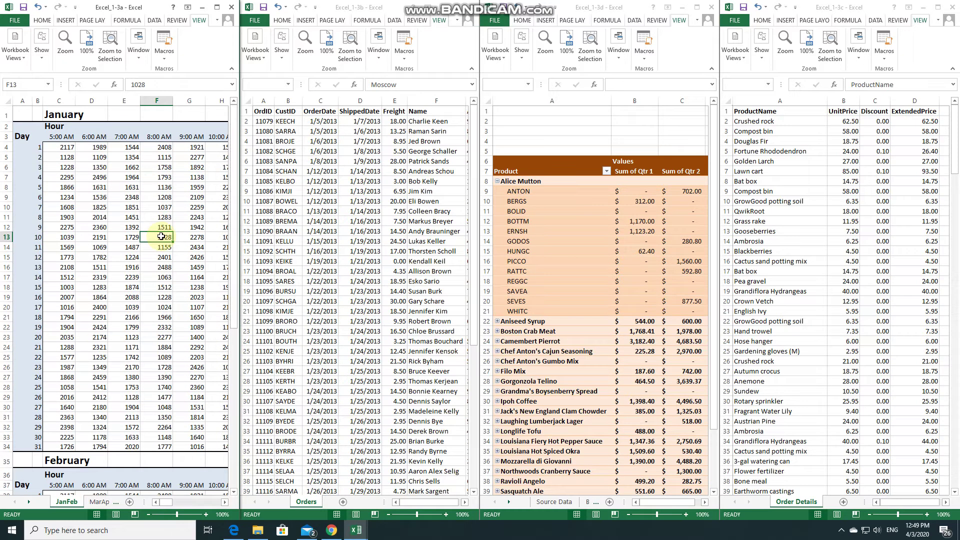
left_click(319, 200)
scroll(282, 265, "down", 3)
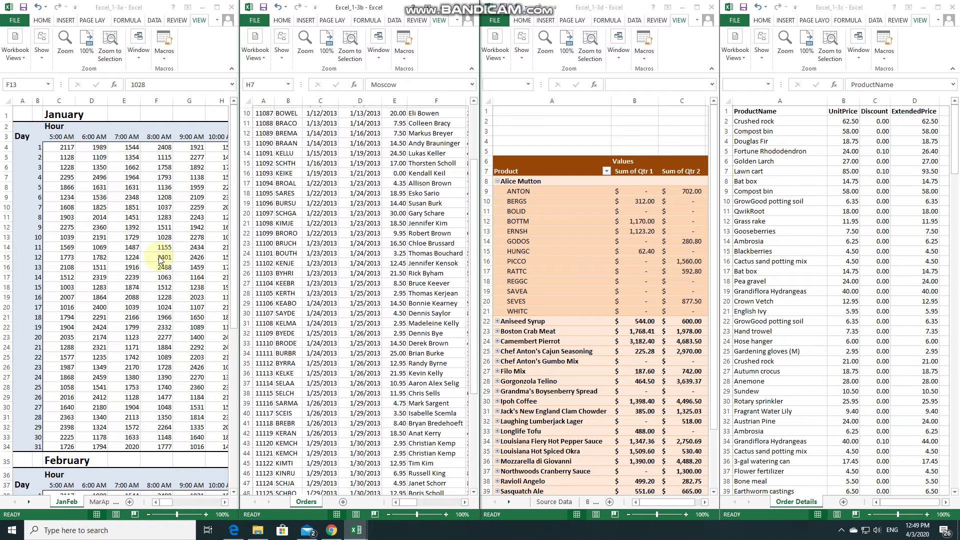
scroll(160, 258, "up", 3)
left_click(131, 184)
scroll(128, 196, "down", 3)
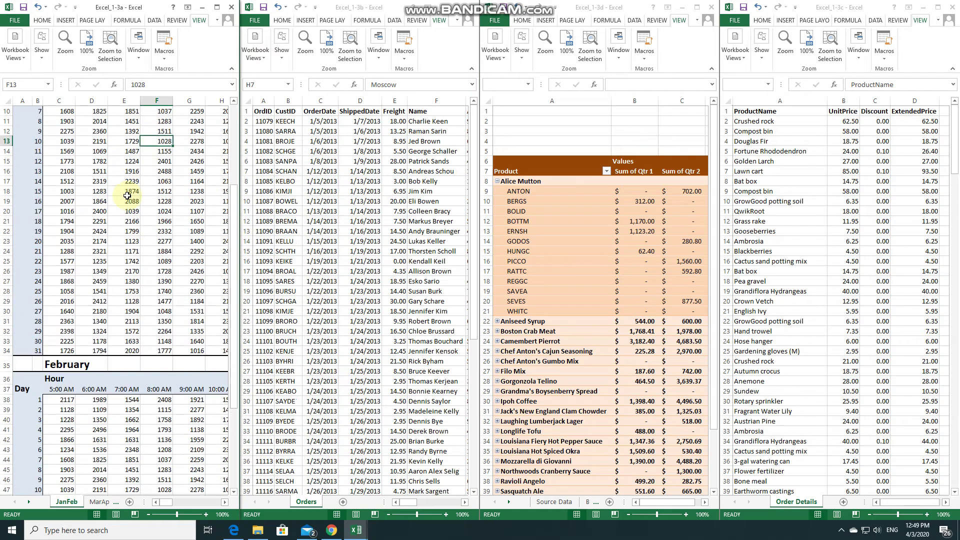
scroll(127, 196, "up", 3)
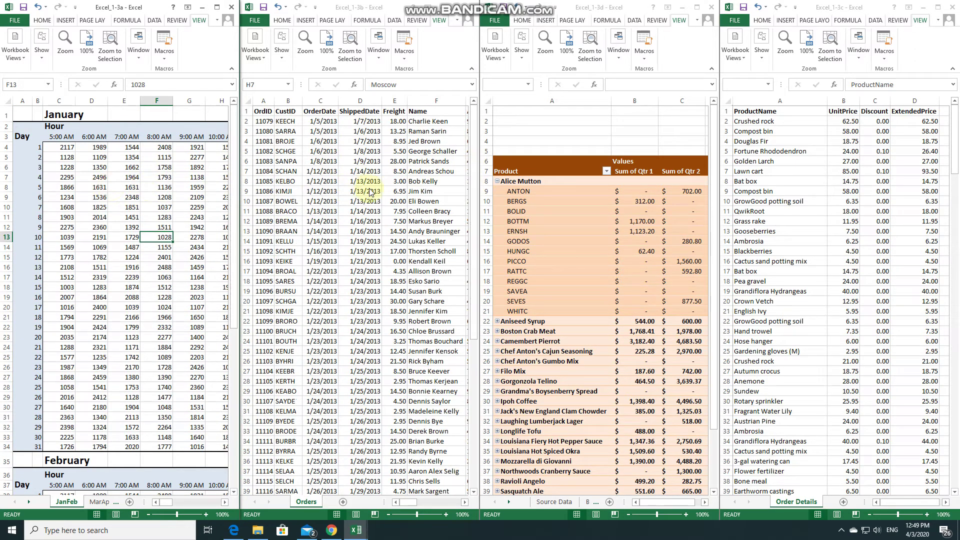
Step: Select cell F5 (1115) in the January tile, then switch to the browser's Facebook post
left_click(158, 157)
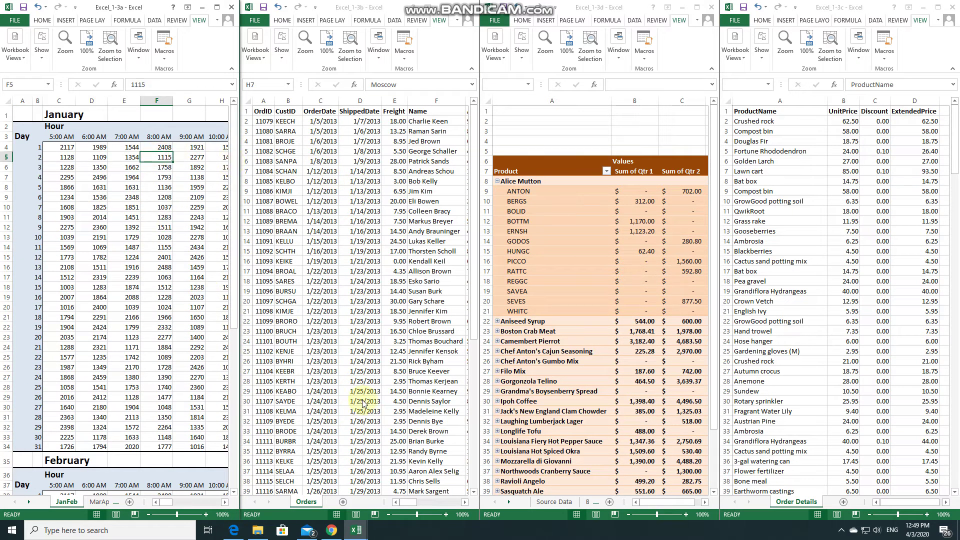
left_click(332, 530)
scroll(368, 284, "up", 4)
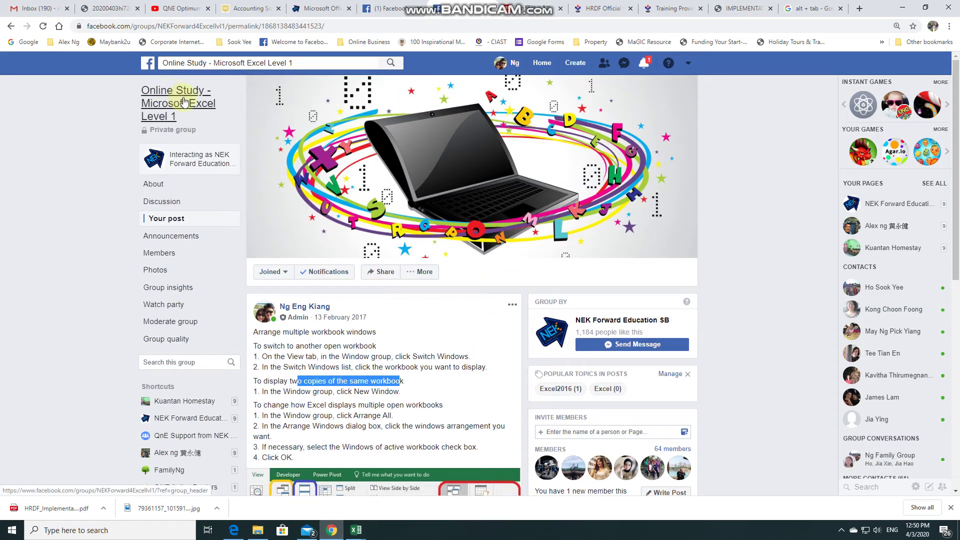